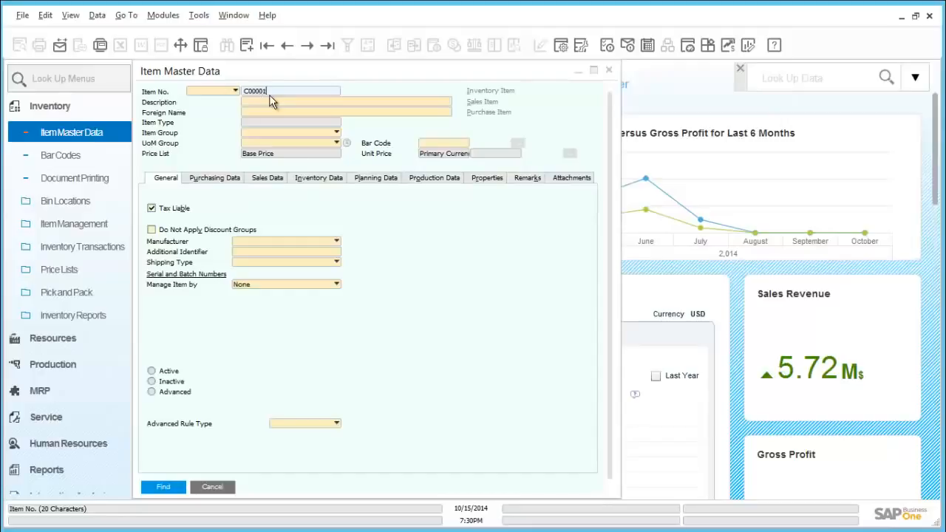
Look up item master records C00001, B10000 and A00006 to compare their serial and batch number management settings.
click(164, 489)
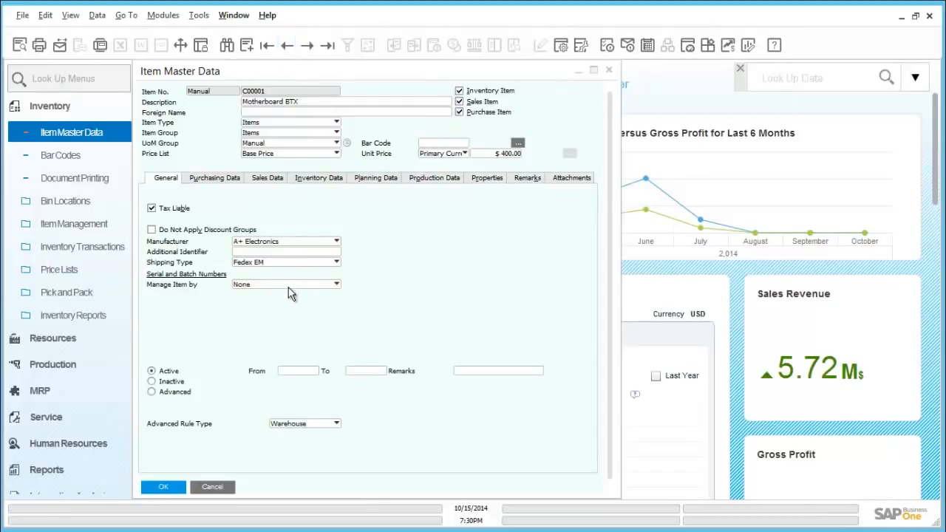
click(287, 46)
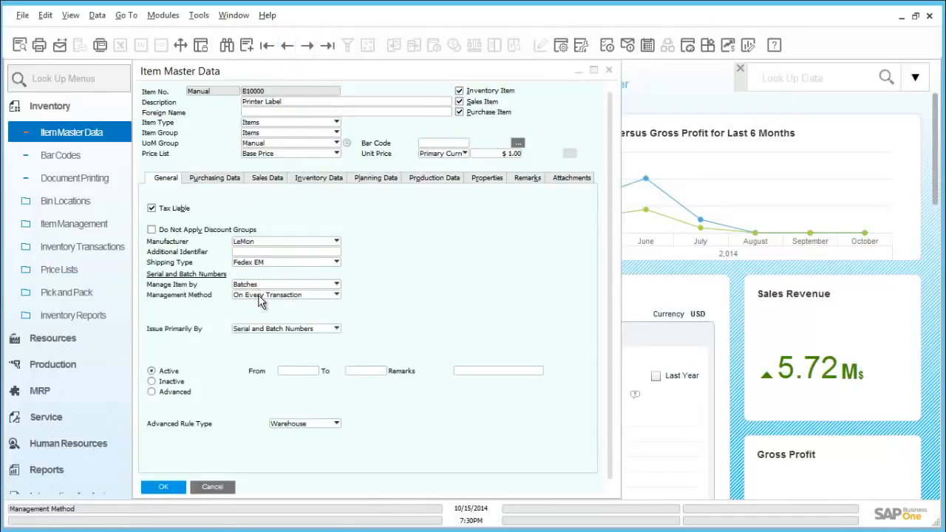
key(ctrl+f)
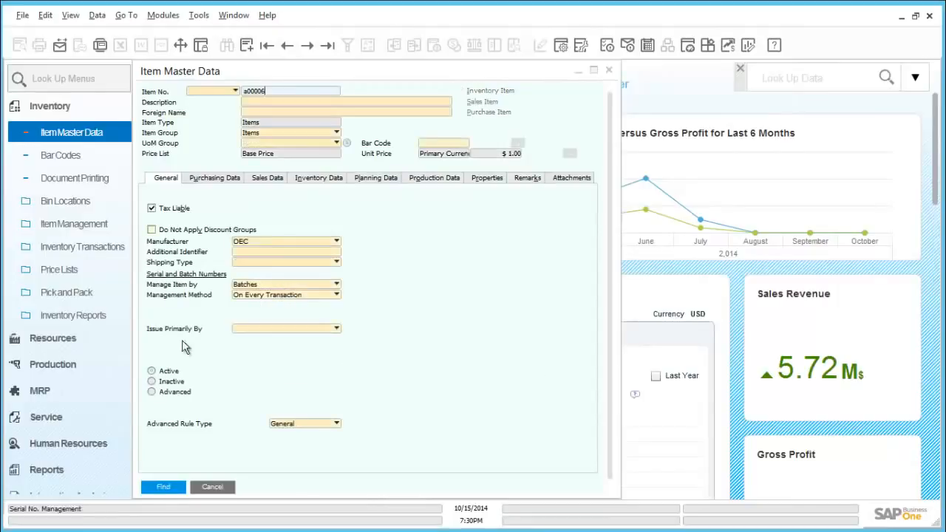
click(184, 488)
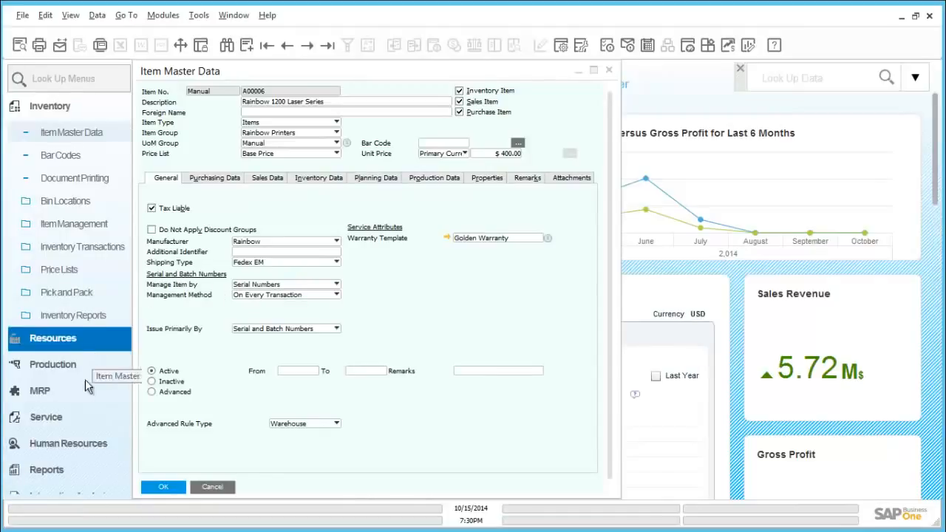
Create a new sales delivery for the customer Maxi-Teq.
click(64, 108)
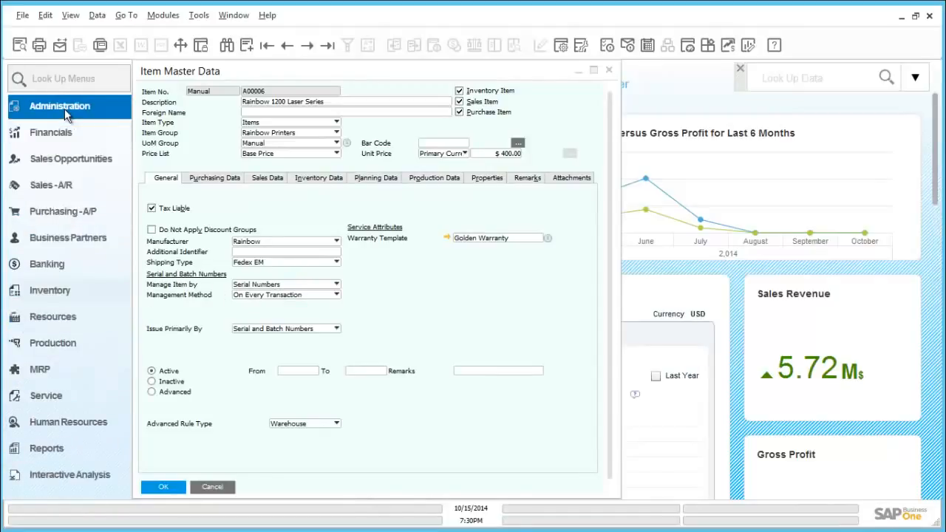
click(66, 192)
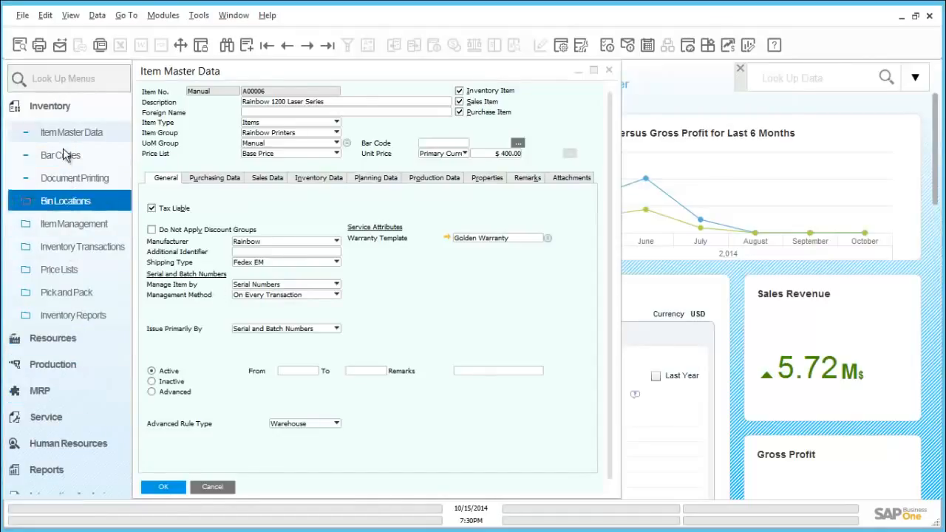
click(65, 108)
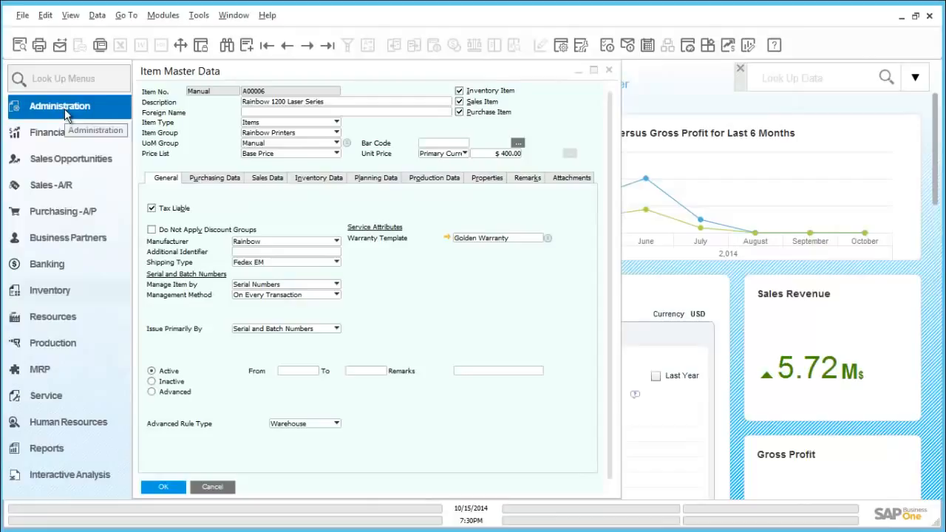
click(67, 193)
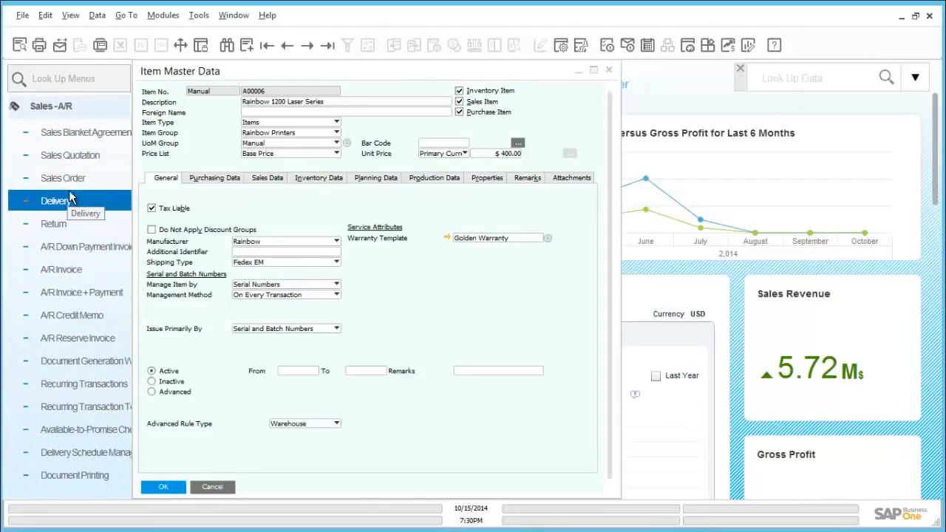
click(72, 201)
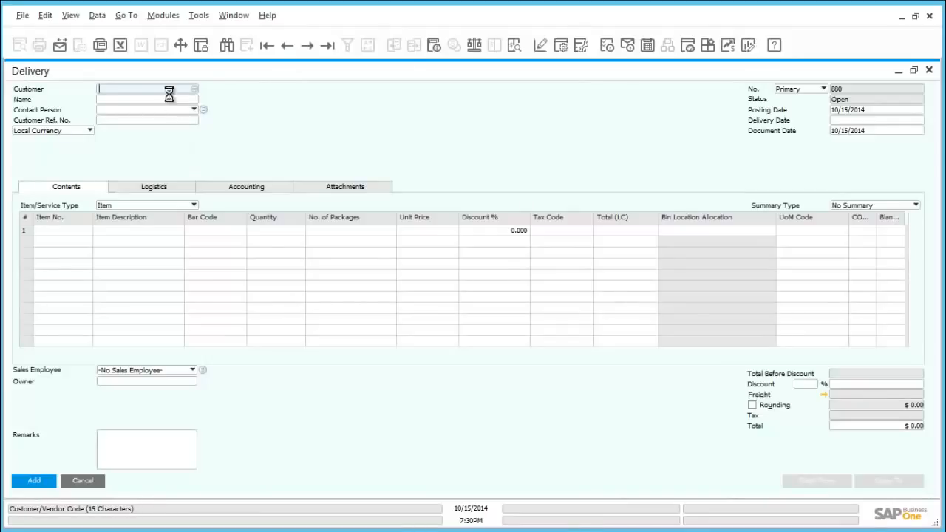
key(Tab)
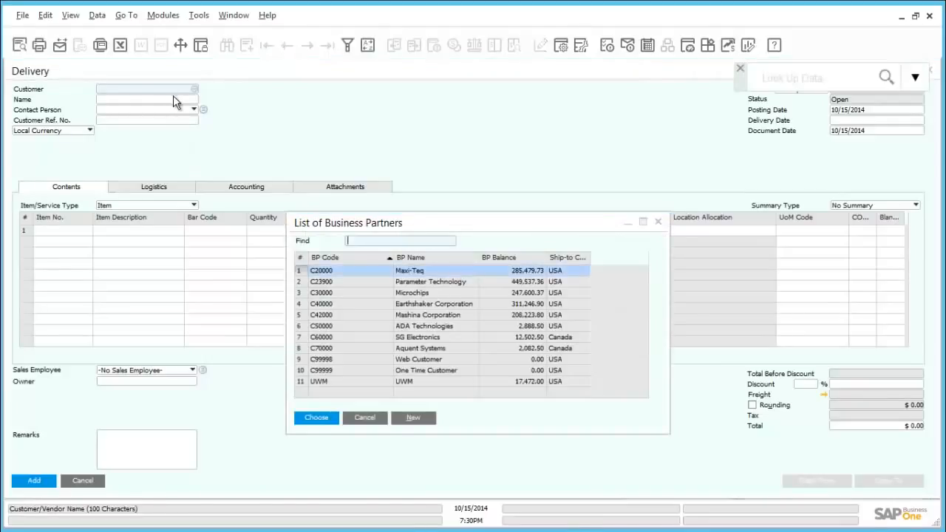
double_click(328, 271)
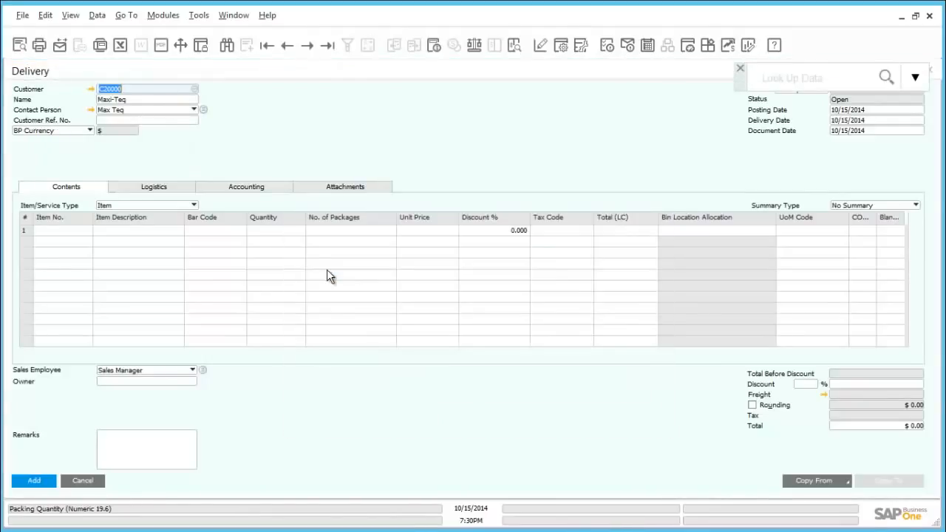
Enter item A00006 in the first row of the delivery.
click(70, 232)
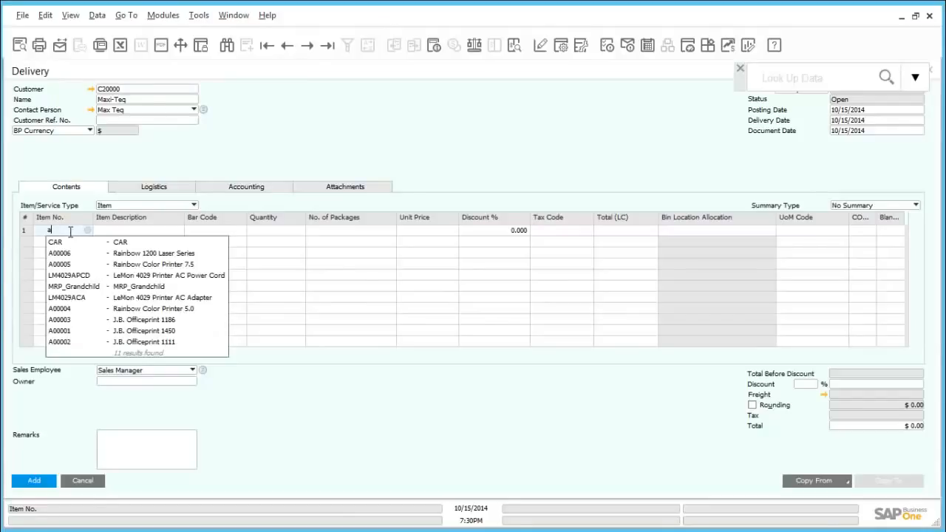
text(a0000)
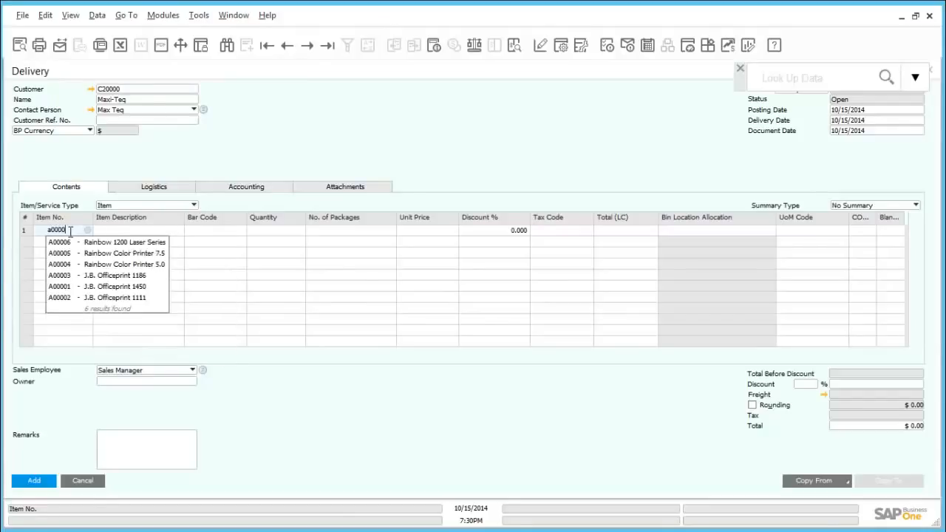
text(6)
key(Tab)
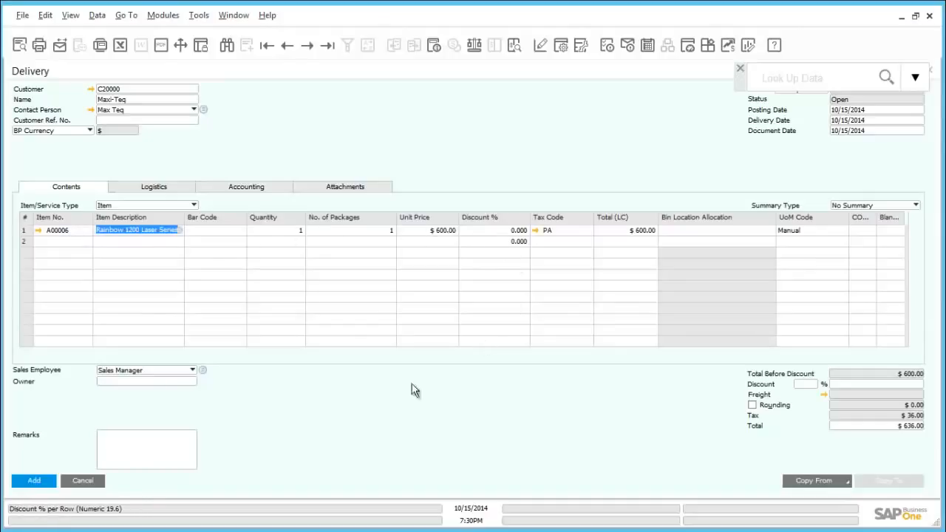
Submit the delivery and assign serial number A6-000284 to item A00006.
click(31, 480)
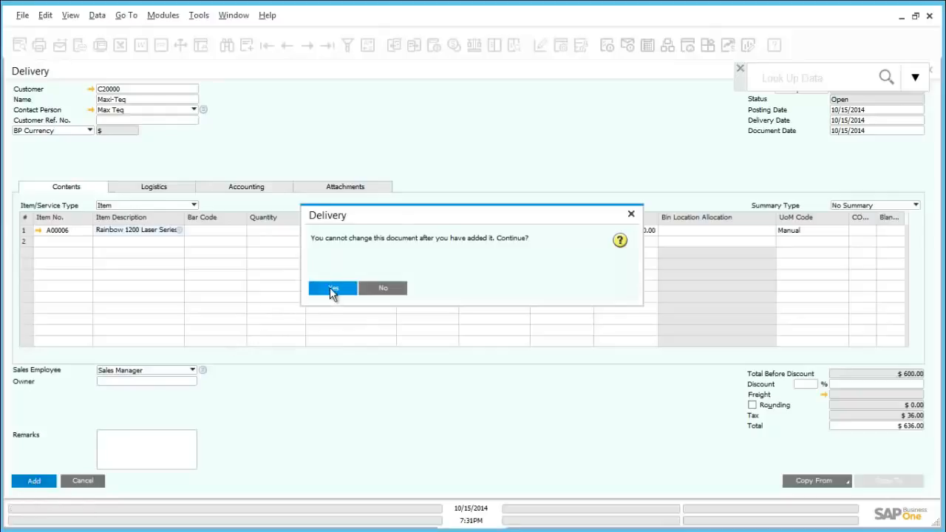
click(330, 290)
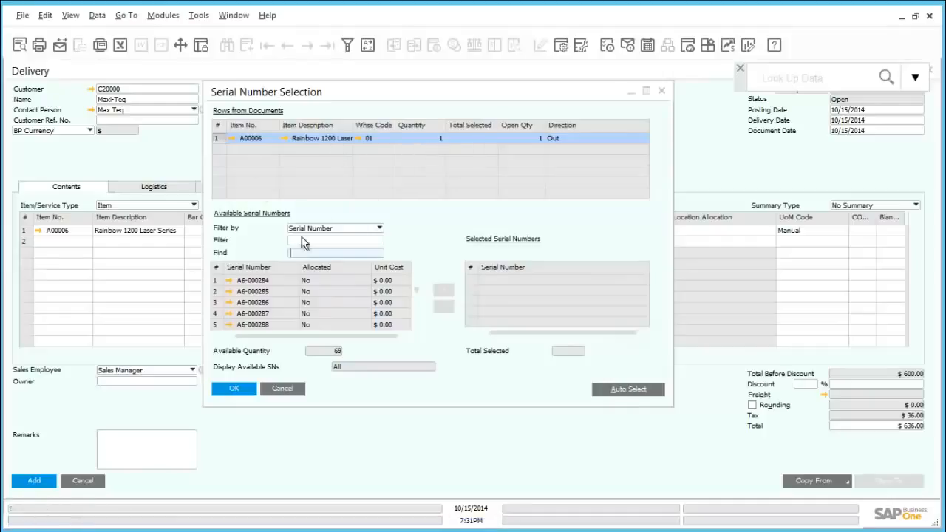
click(259, 283)
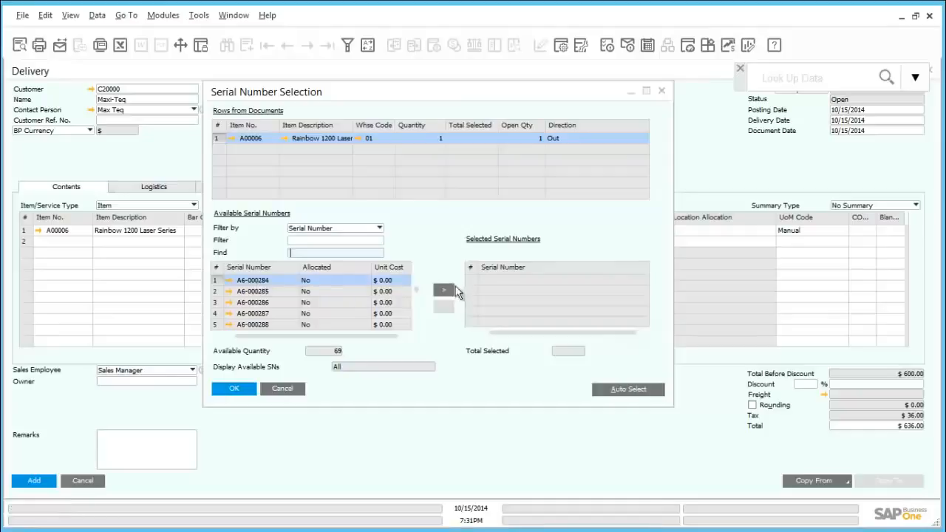
click(443, 292)
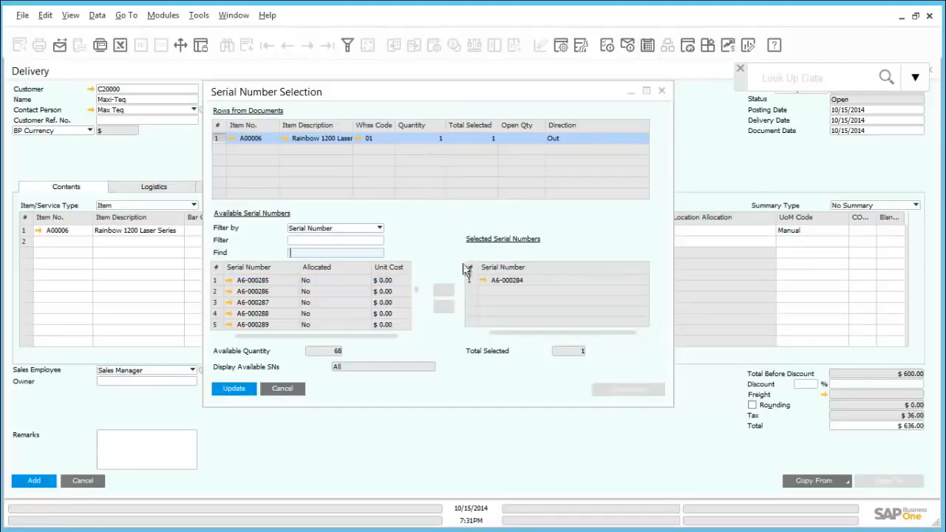
click(235, 389)
click(241, 392)
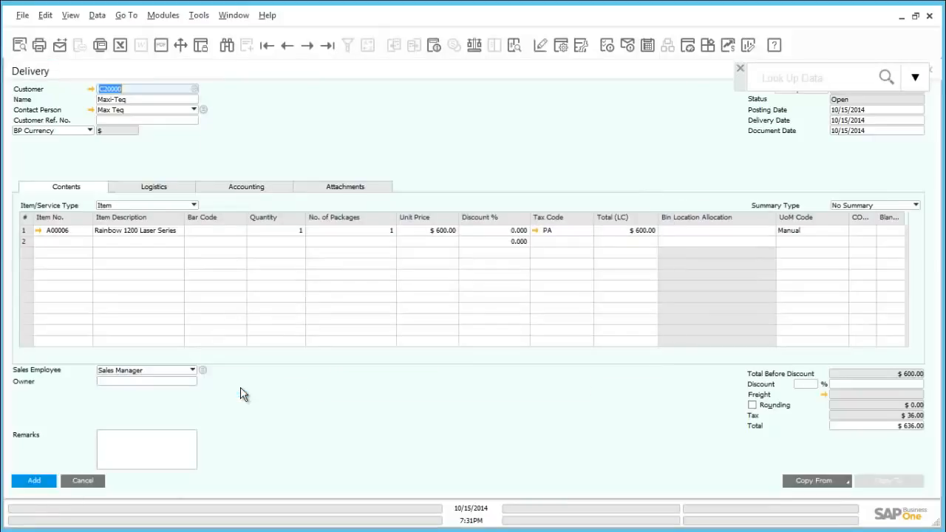
Add the delivery document, accept that it cannot be changed, and close the delivery form.
click(34, 481)
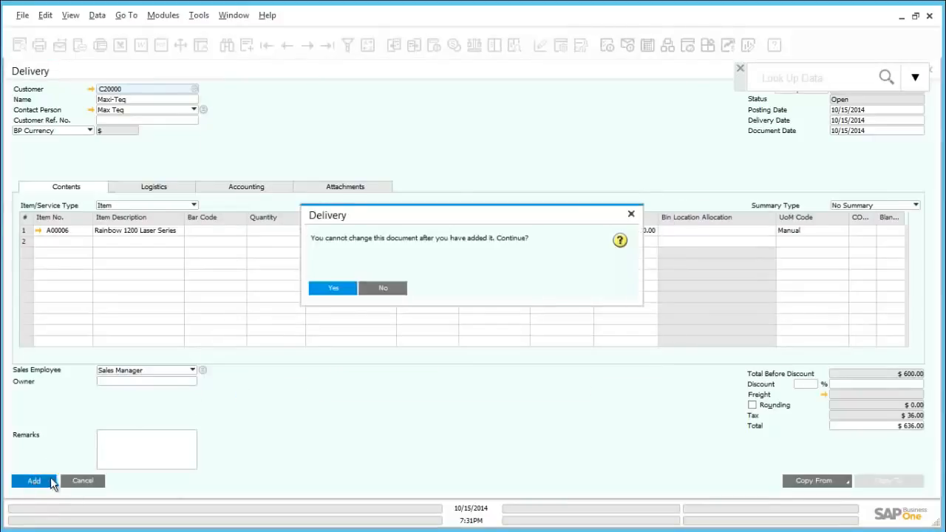
click(330, 289)
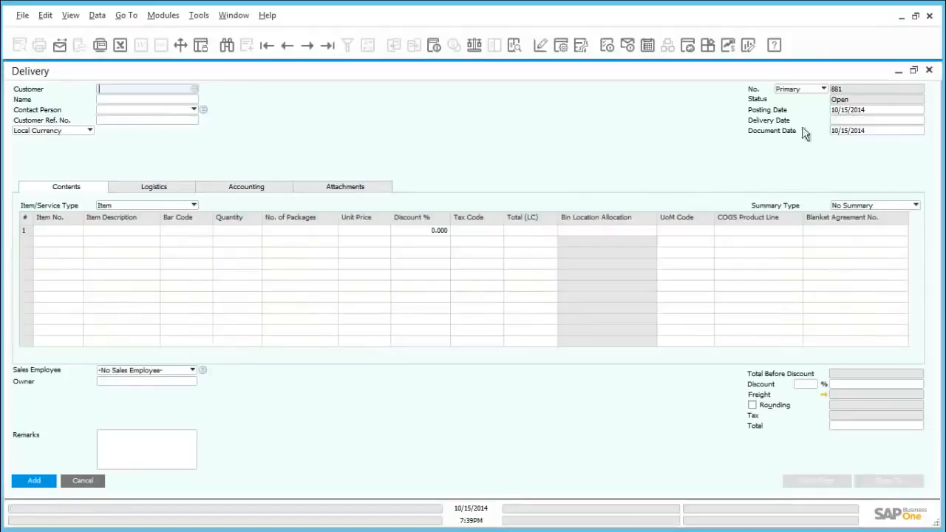
click(929, 71)
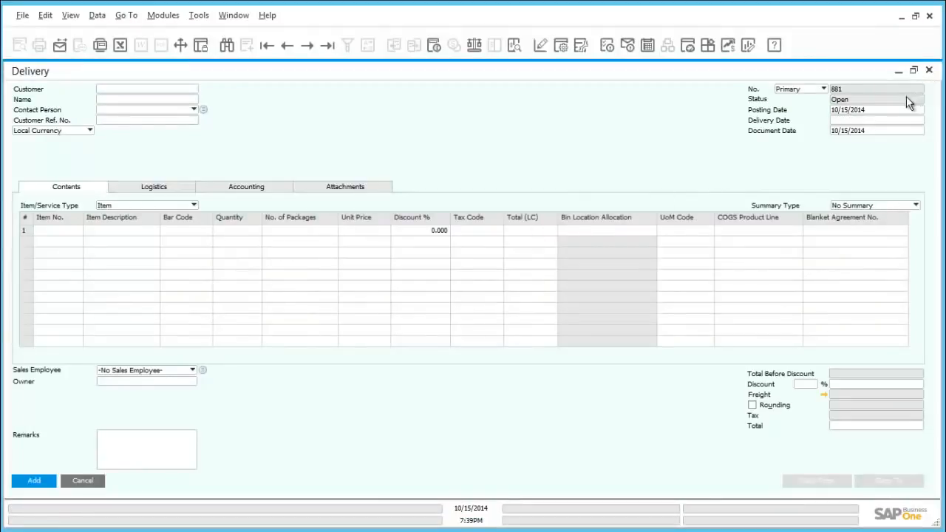
Find warehouse 05 in the warehouse setup and check whether bin locations are enabled for it.
click(68, 107)
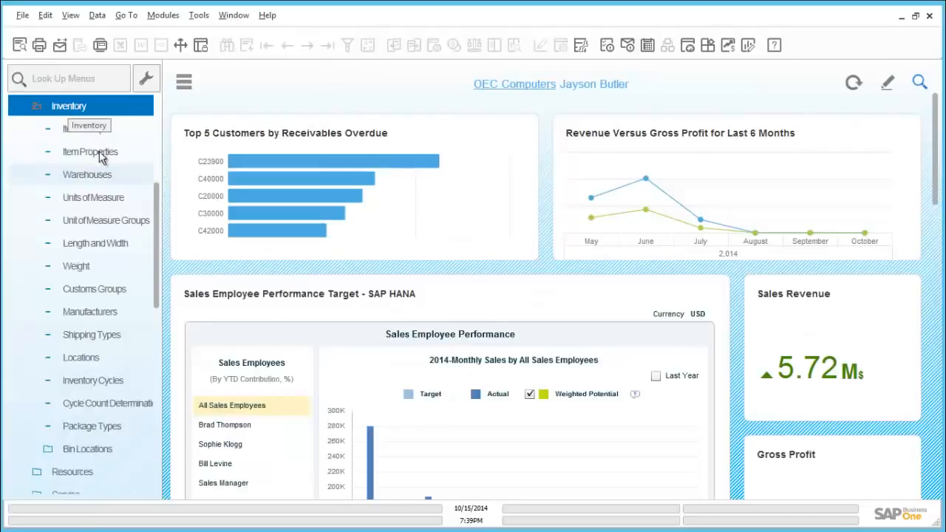
click(97, 177)
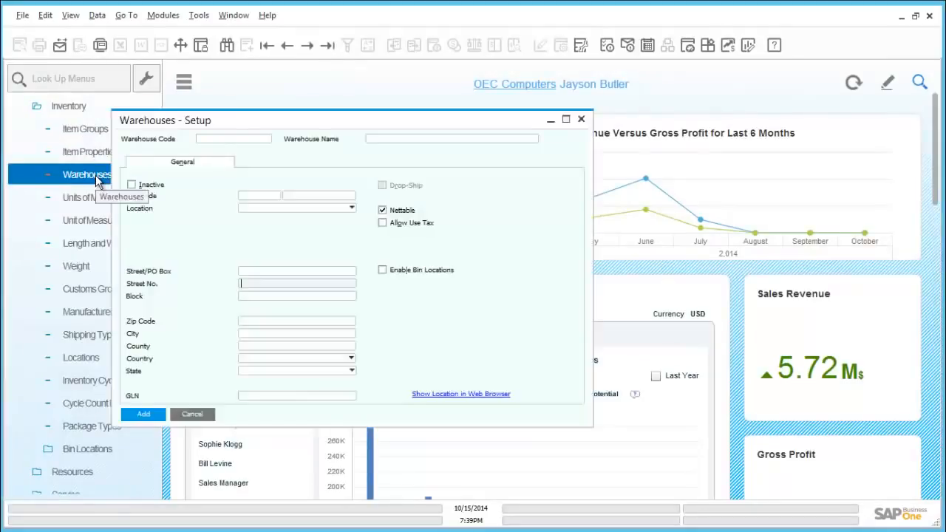
key(ctrl+f)
click(241, 138)
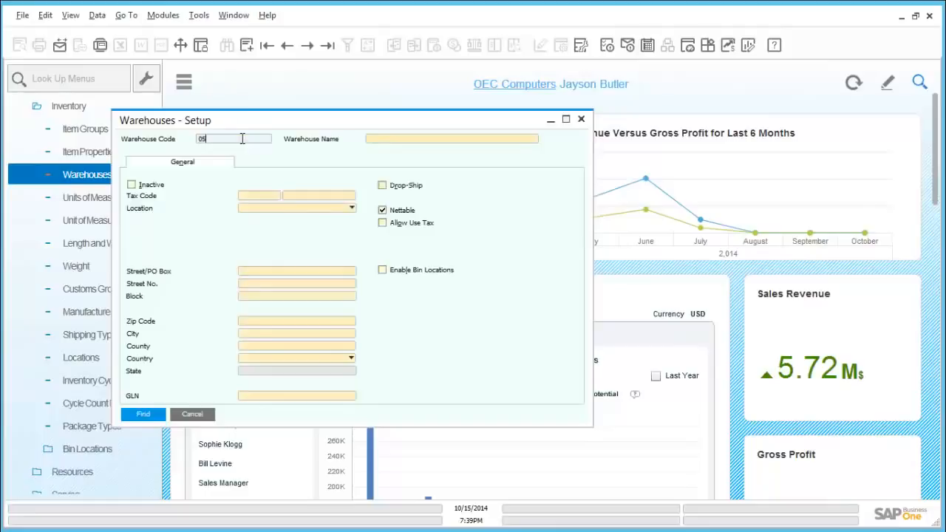
click(144, 414)
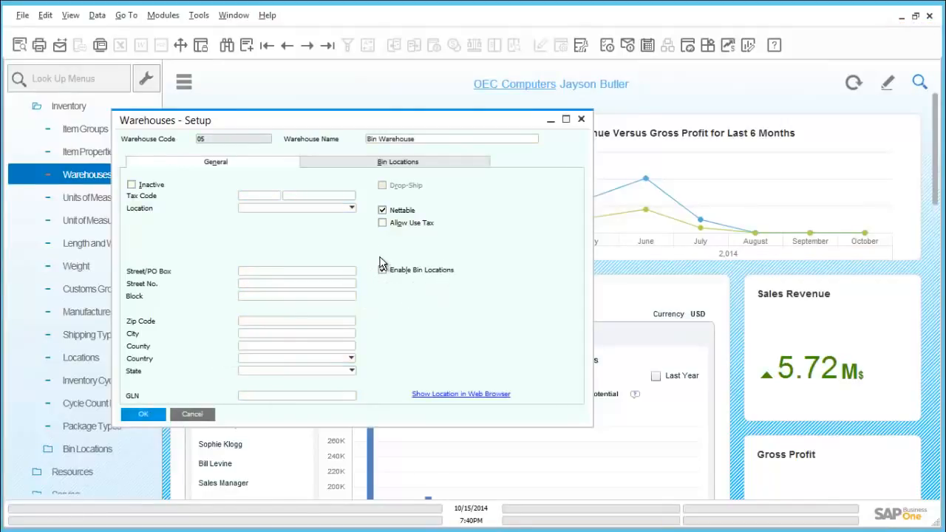
click(582, 124)
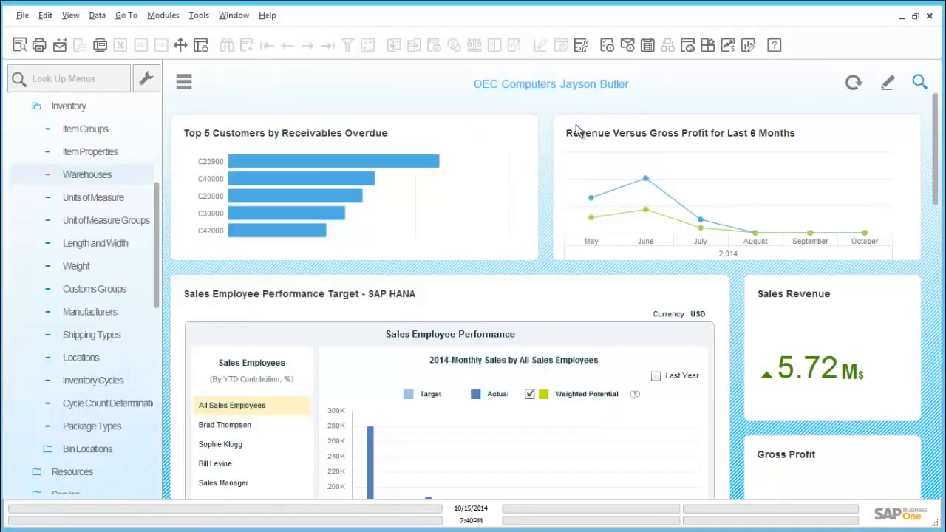
Open a new goods receipt from the inventory transactions.
click(102, 110)
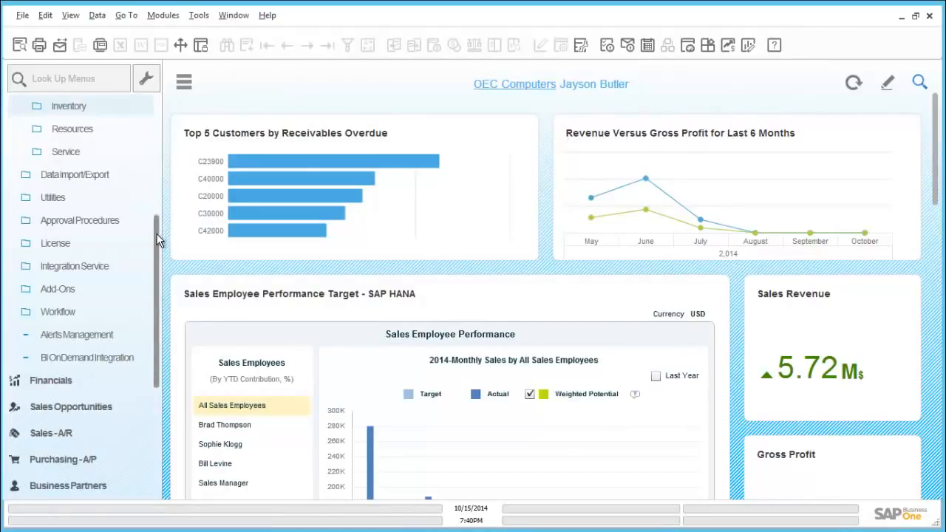
drag(155, 285, 148, 393)
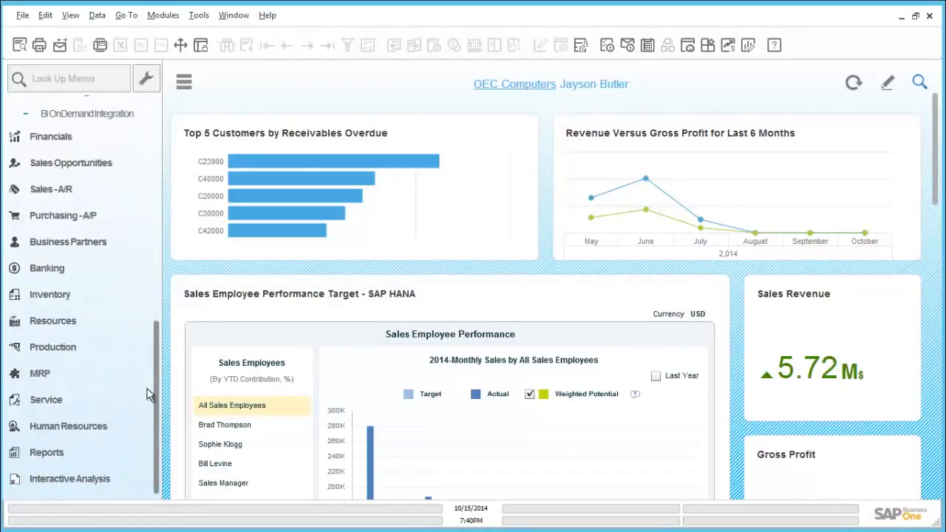
click(81, 303)
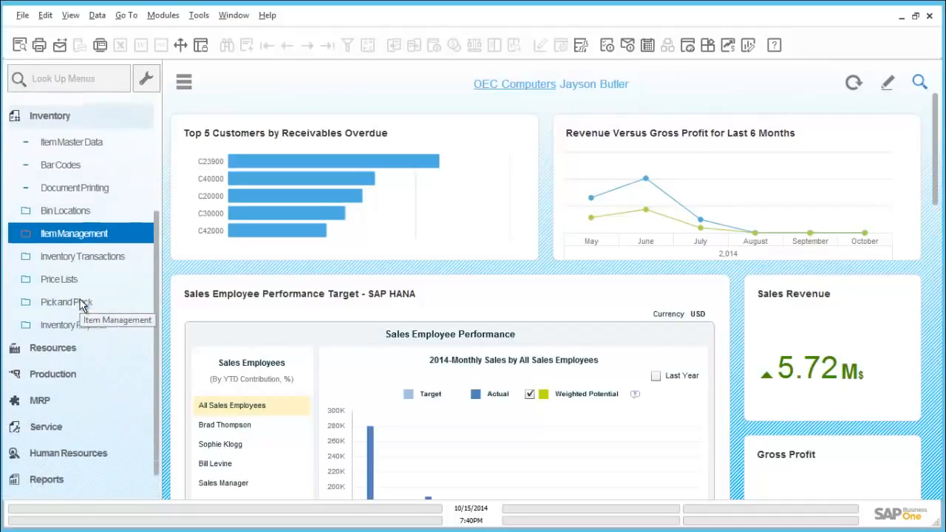
click(101, 250)
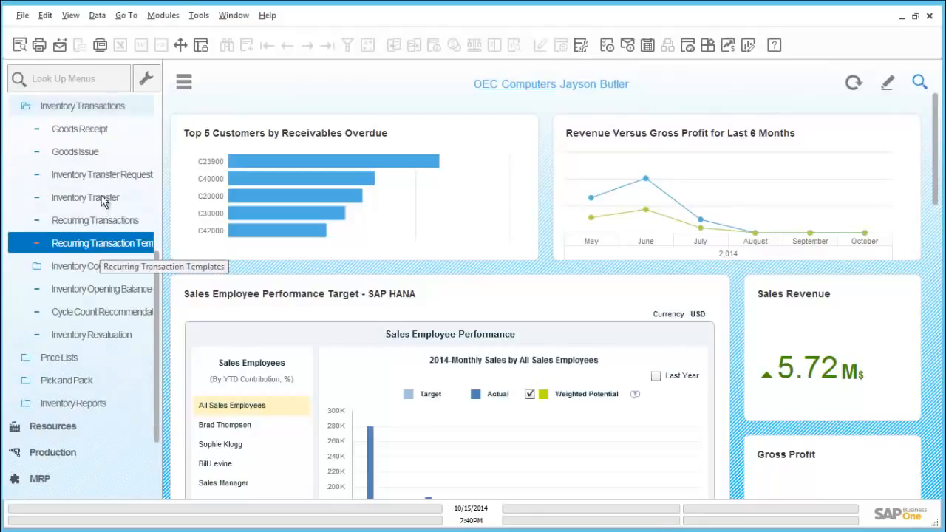
click(87, 129)
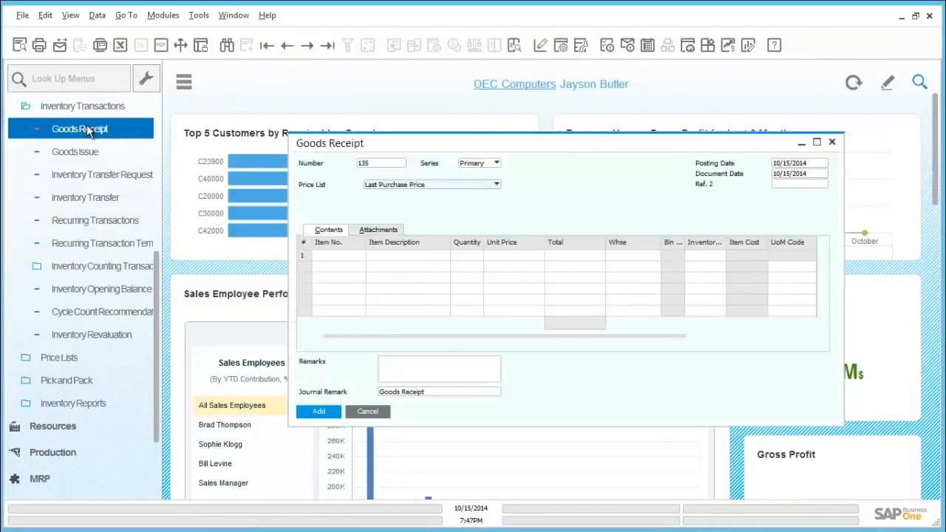
Enter item A00006 in the first goods receipt row and set its warehouse to 05.
click(330, 255)
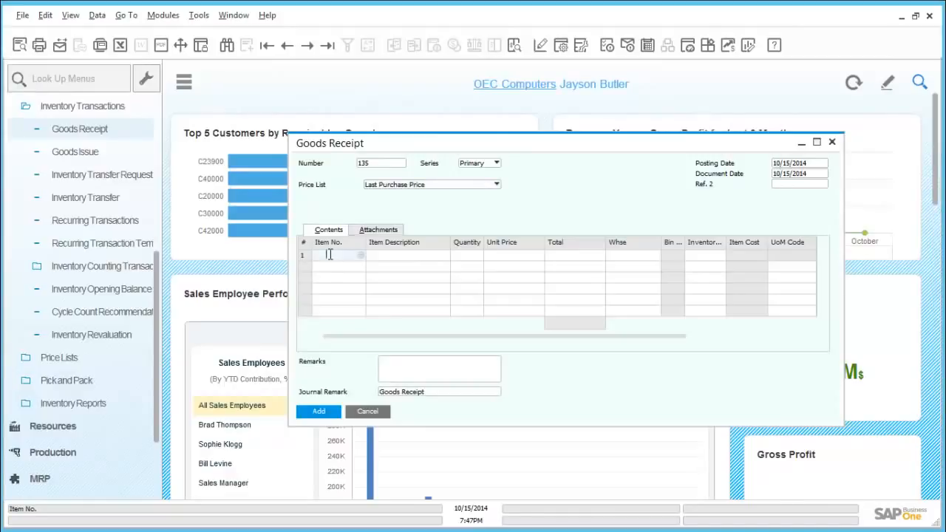
text(a00006)
key(Tab)
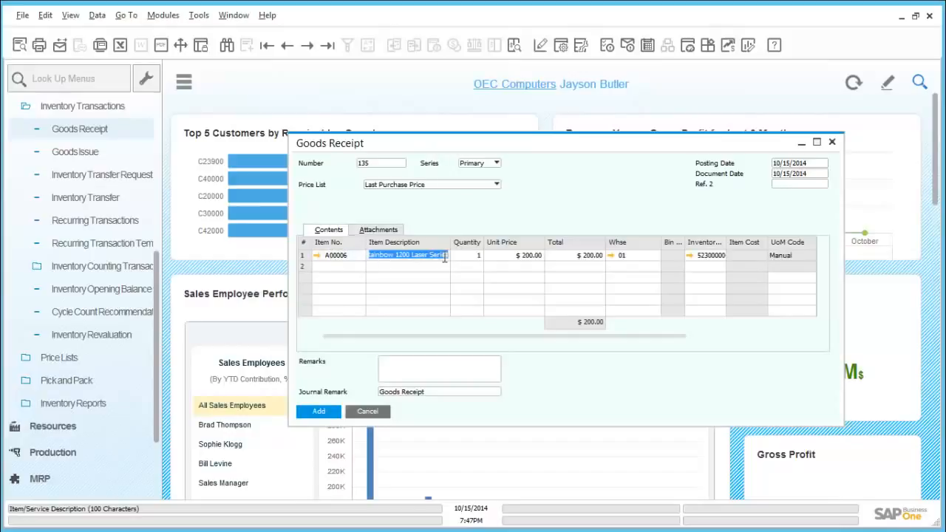
click(633, 256)
text(0)
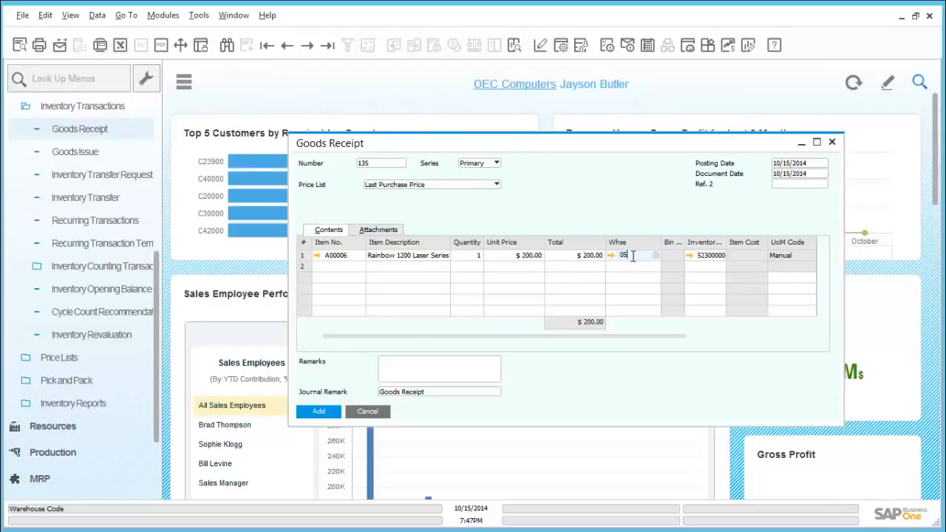
Submit the goods receipt and enter 0005 as both the manufacturer serial number and the serial number for item A00006.
key(Tab)
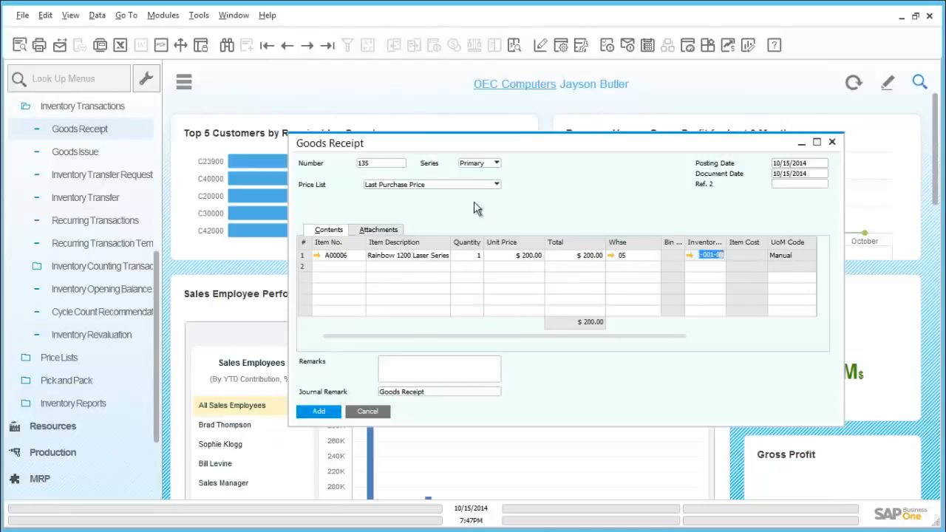
click(336, 410)
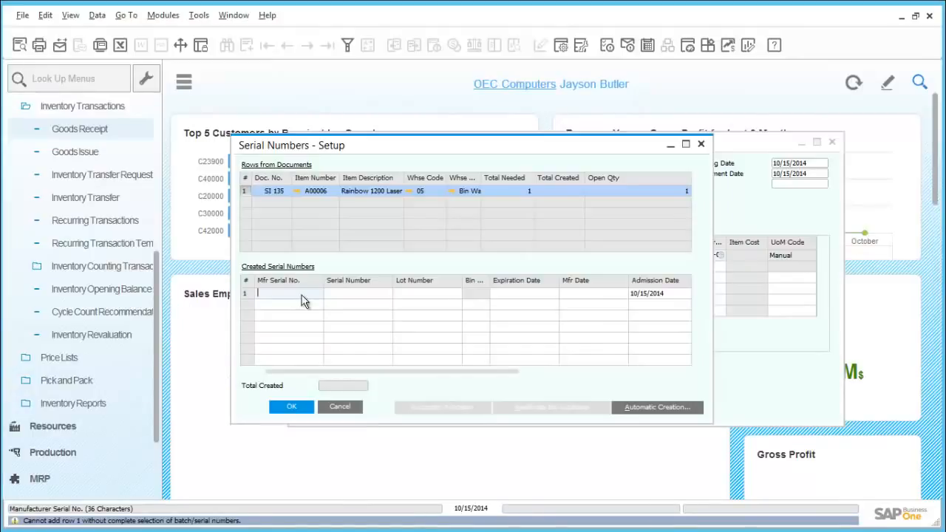
text(00)
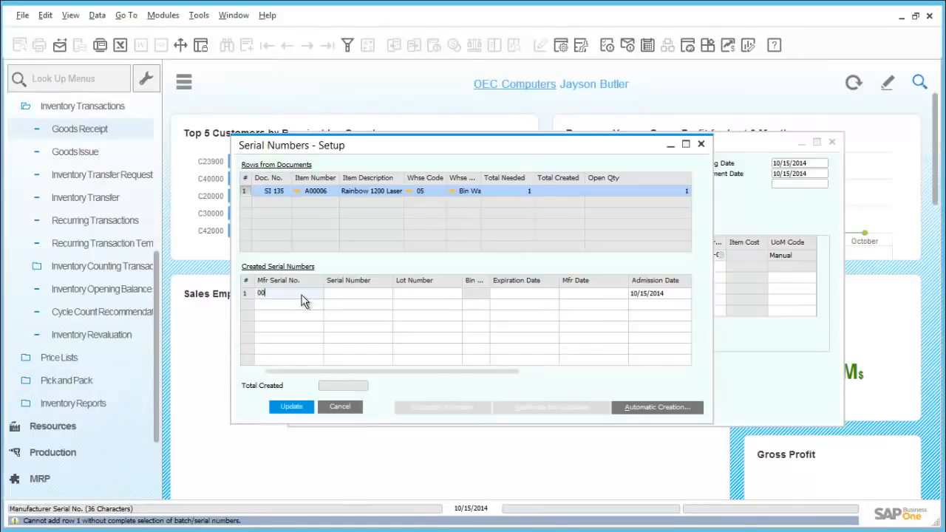
text(05)
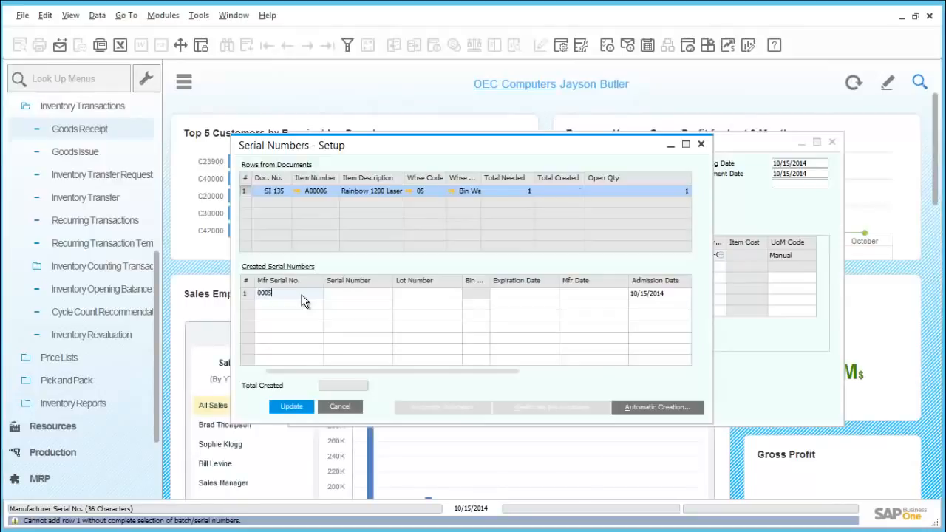
key(Tab)
text(000)
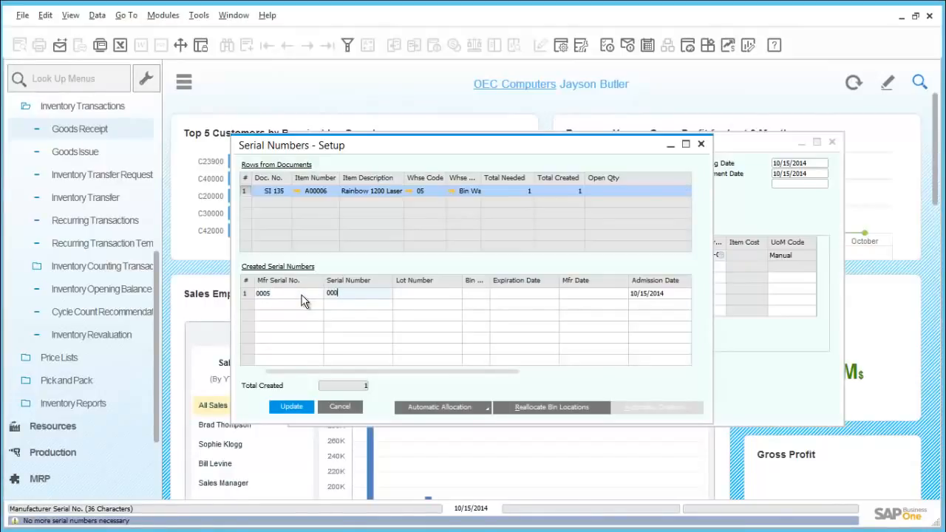
text(5)
Assign bin location 05-SYSTEM-BIN-LOCATION to serial number 0005 and save the serial number setup.
key(Tab)
key(Tab)
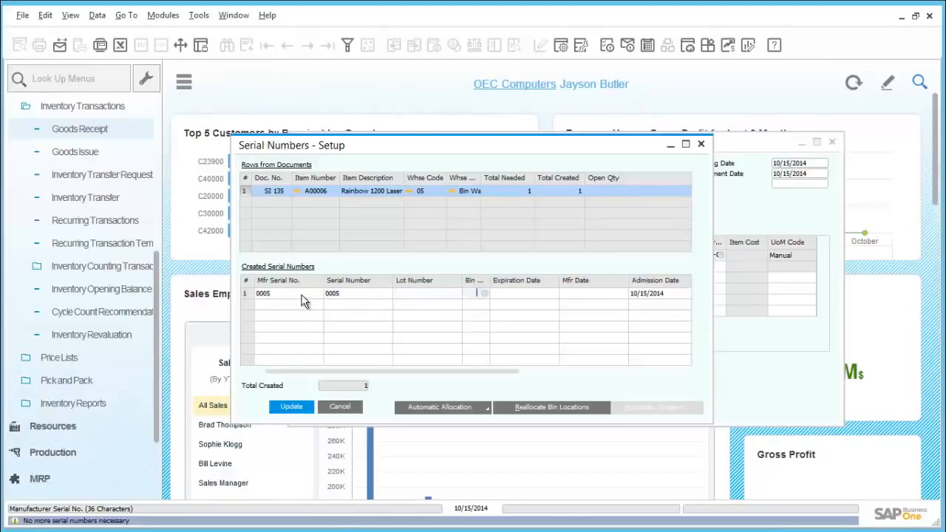
key(Tab)
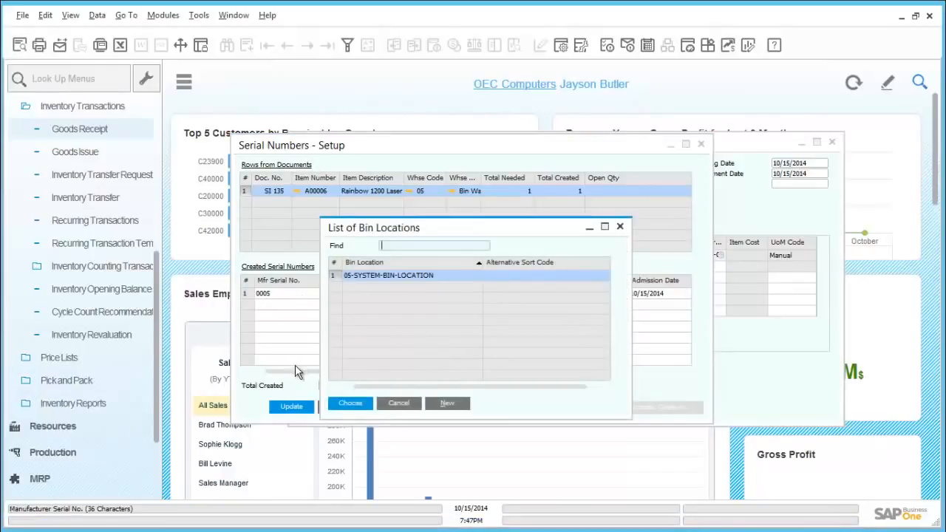
double_click(355, 281)
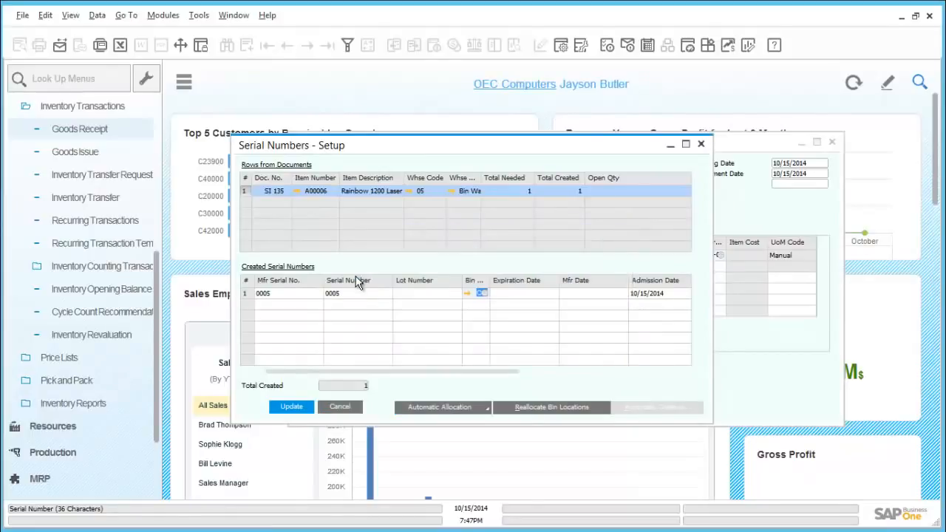
click(292, 406)
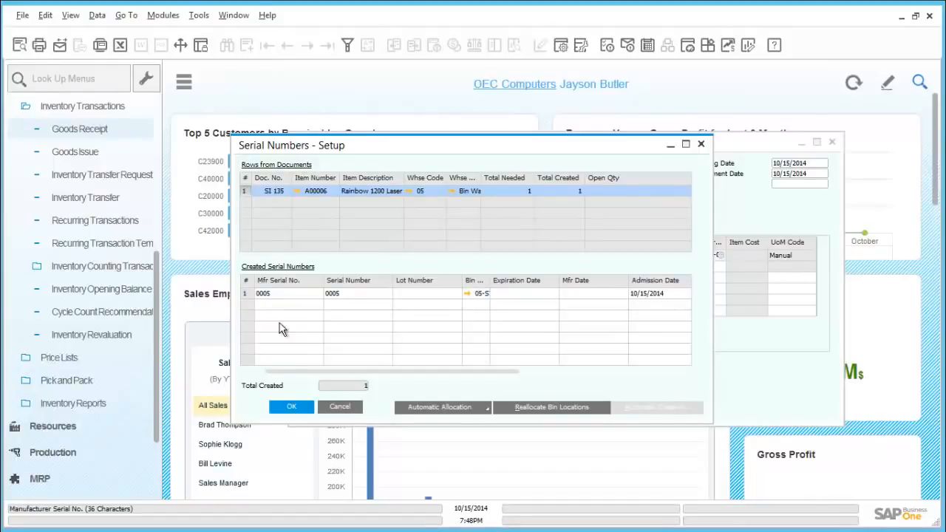
click(249, 293)
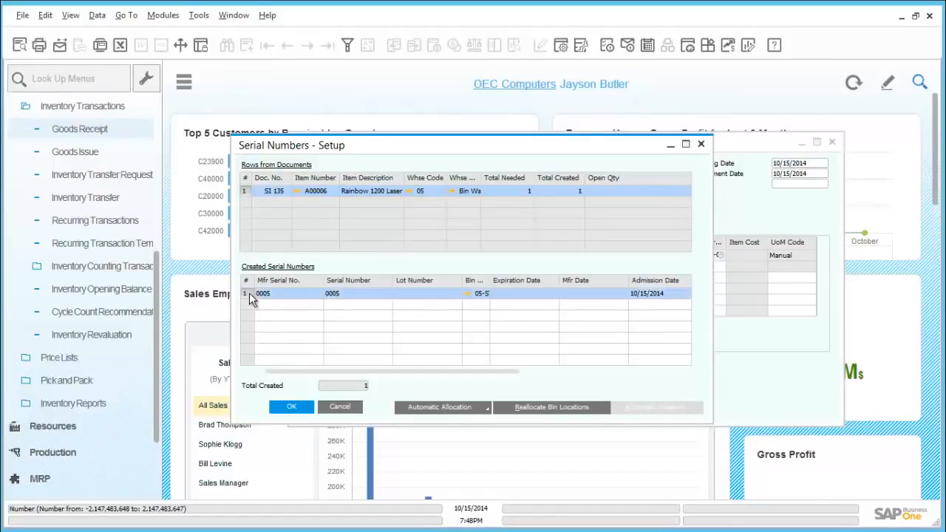
click(288, 407)
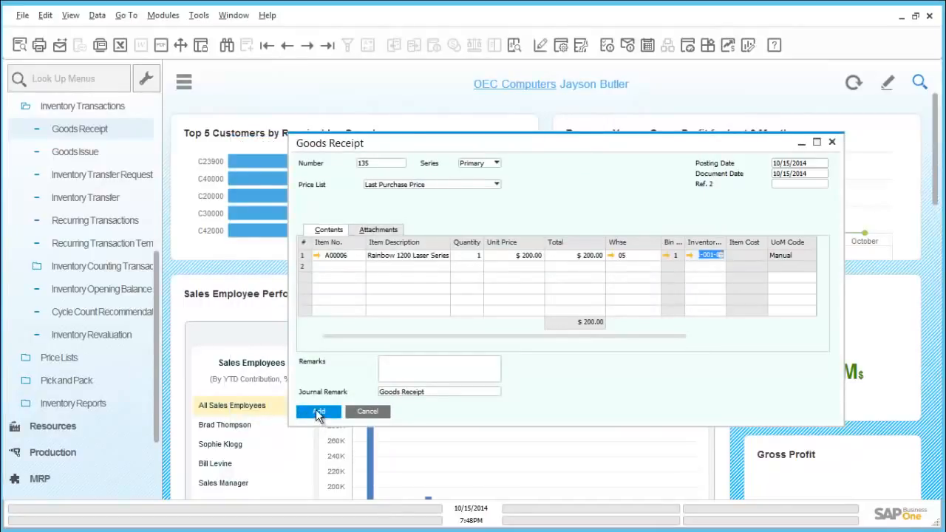
Add the goods receipt, accept that it cannot be changed, and close the form.
click(315, 412)
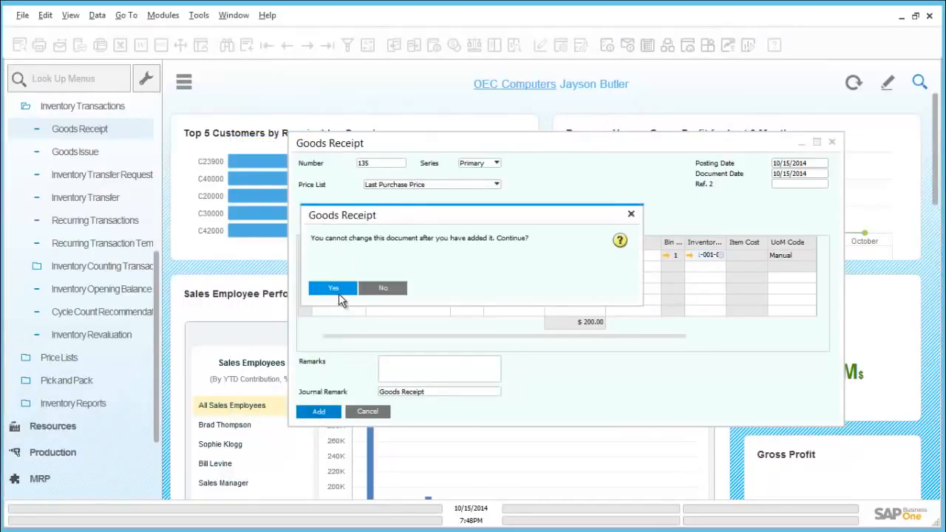
click(338, 289)
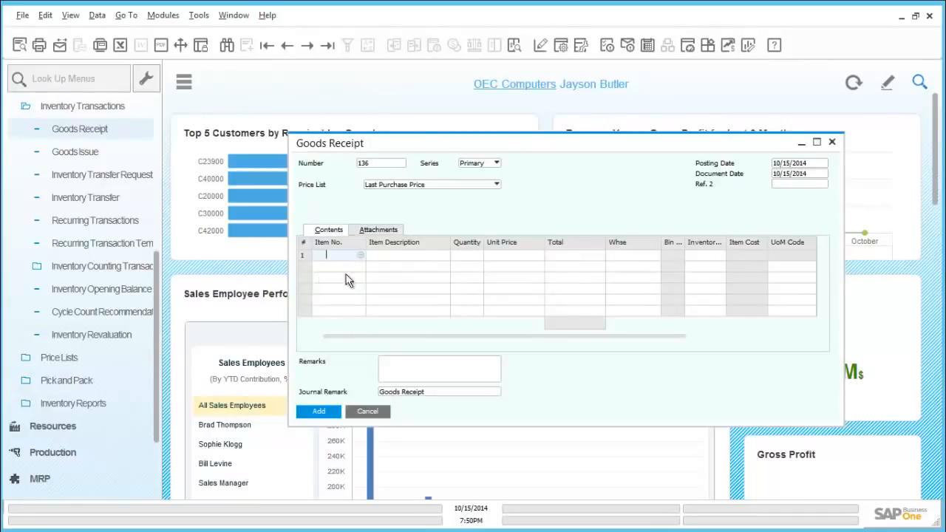
click(832, 141)
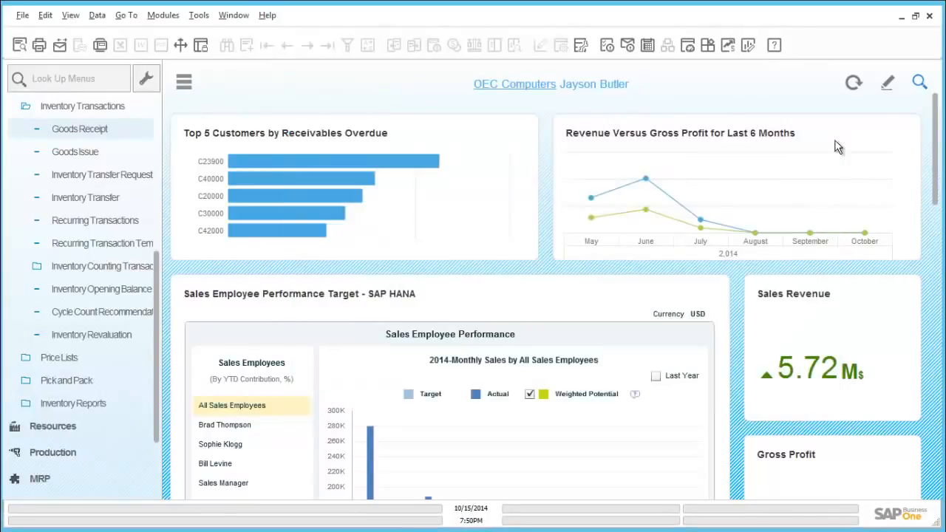
Run the Bin Location Content List from the inventory reports with the default selection criteria.
click(183, 86)
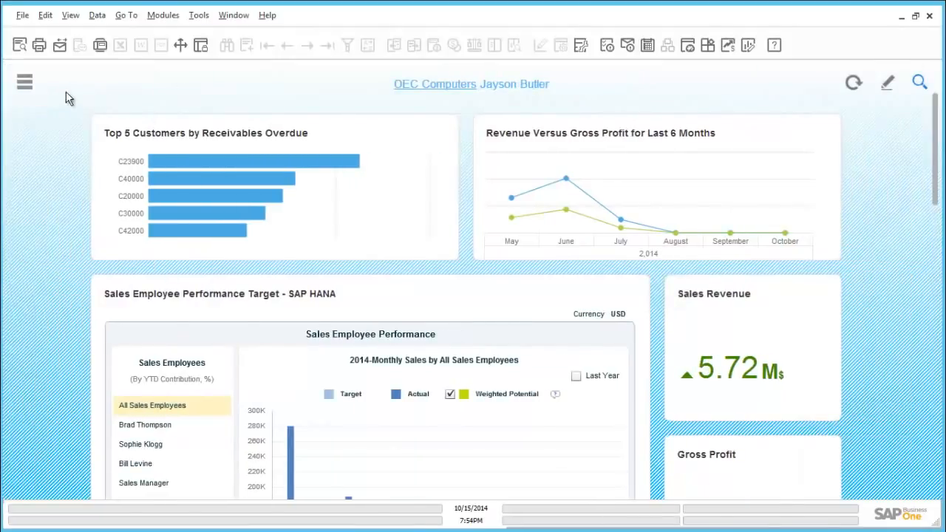
click(29, 86)
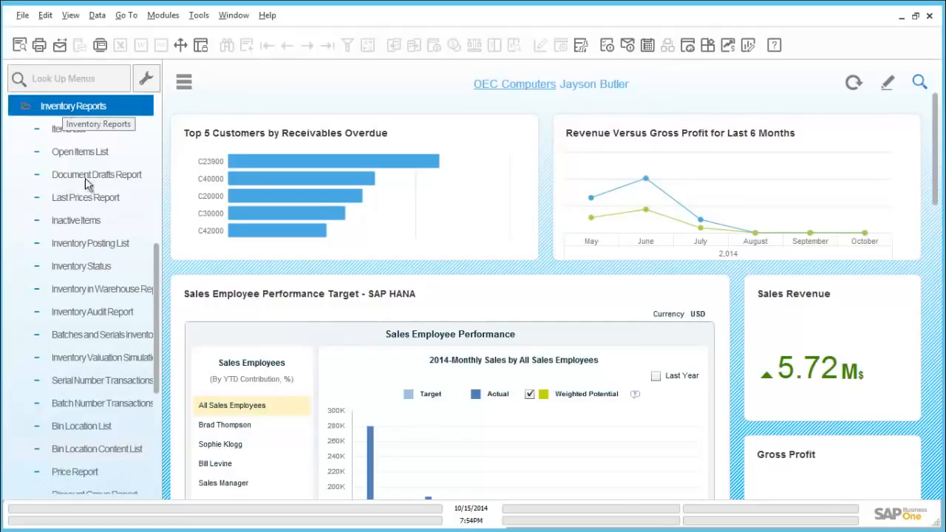
click(124, 450)
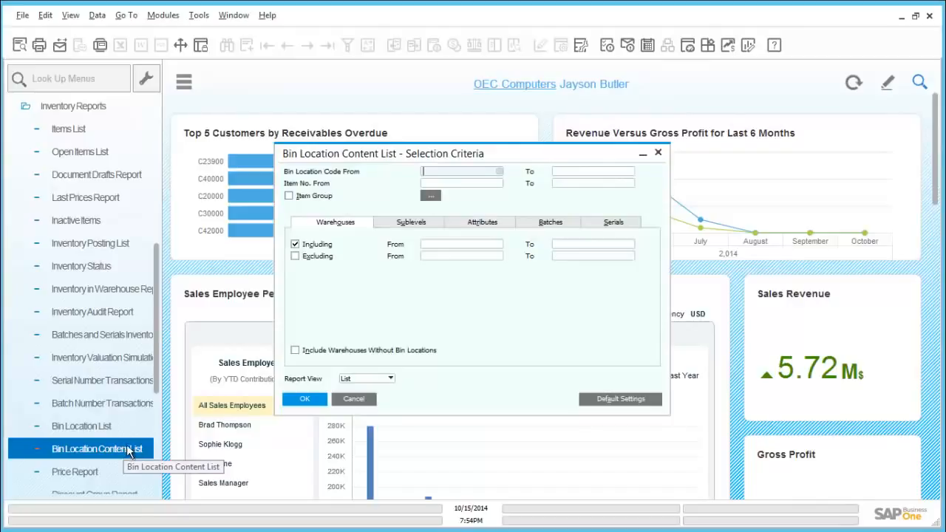
click(311, 399)
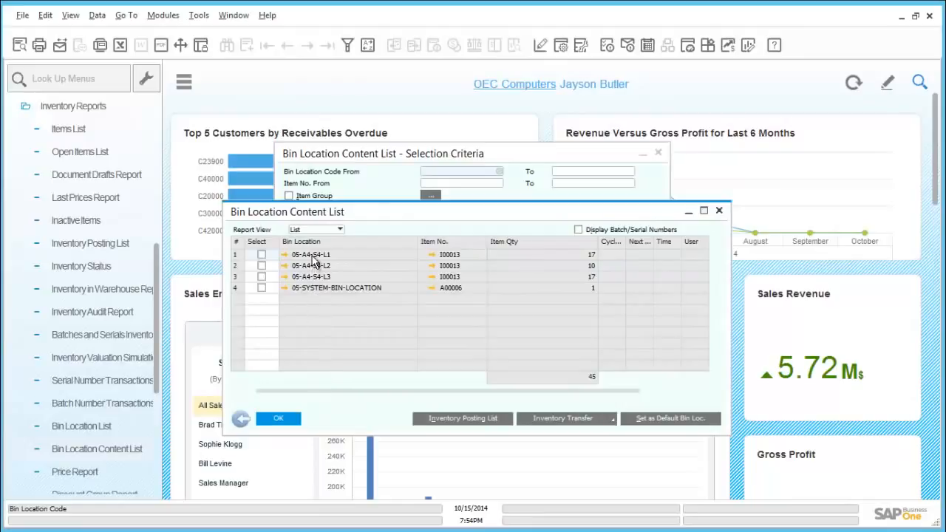
Check which serial numbers 05-SYSTEM-BIN-LOCATION holds through its bin location master data, and return to the content list.
click(285, 288)
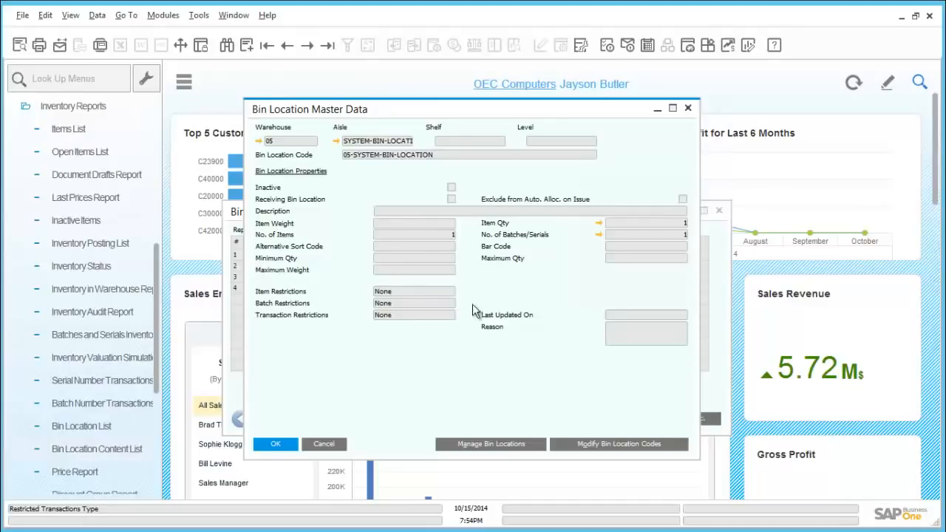
click(598, 234)
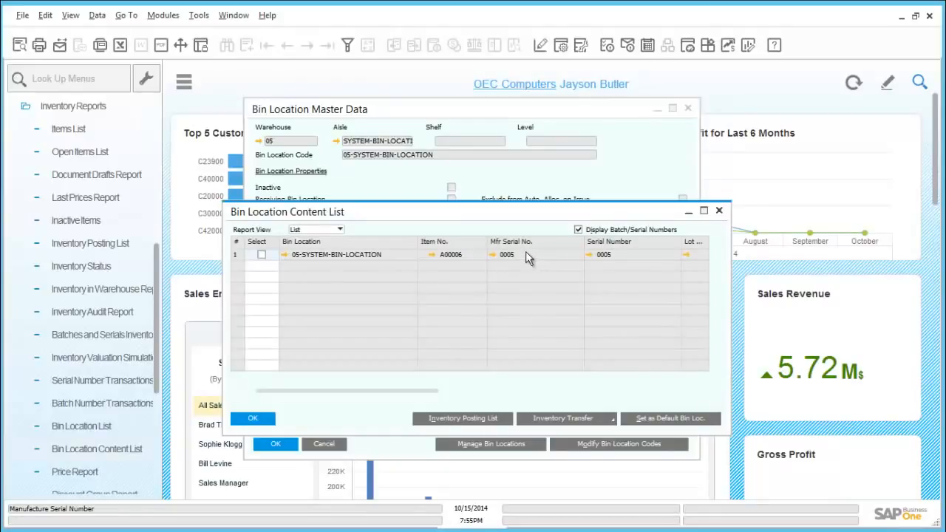
click(253, 417)
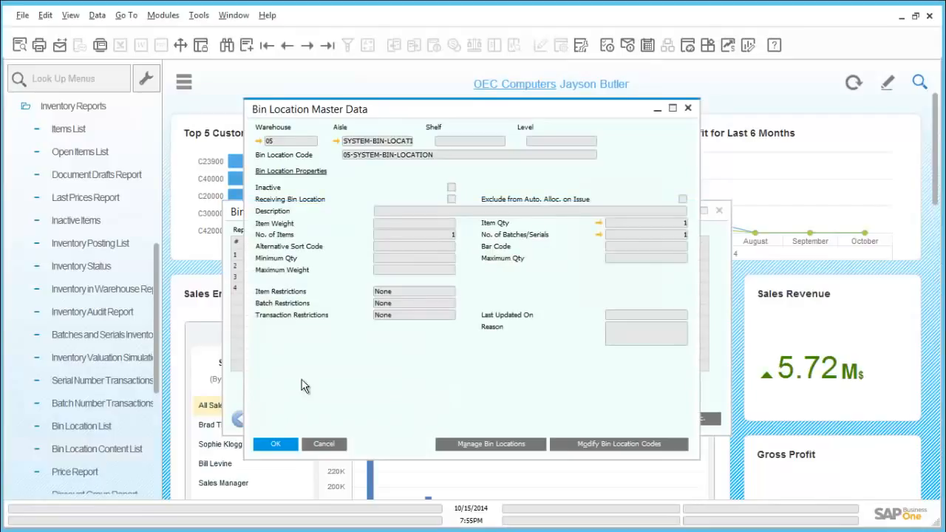
click(326, 443)
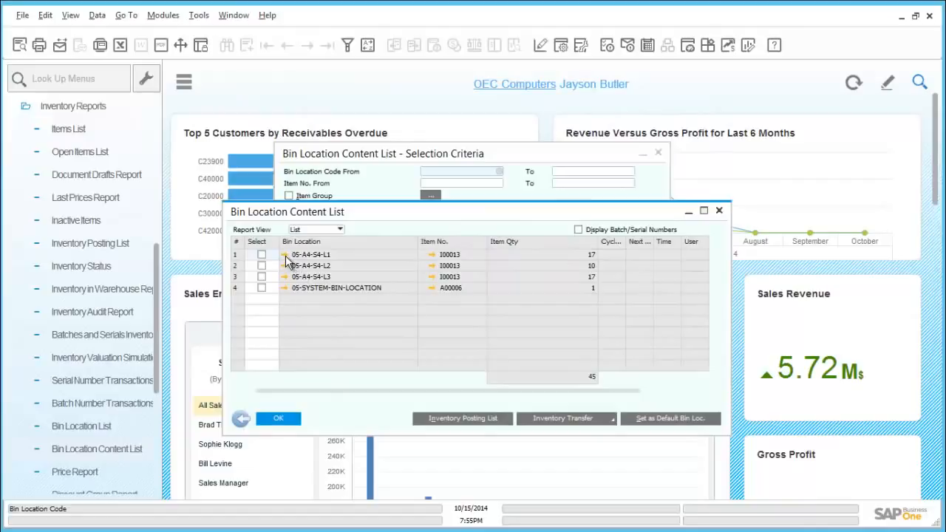
Check the item quantity stored in bin location 05-A4-S4-L1 through its master data, and close the content list report.
click(285, 256)
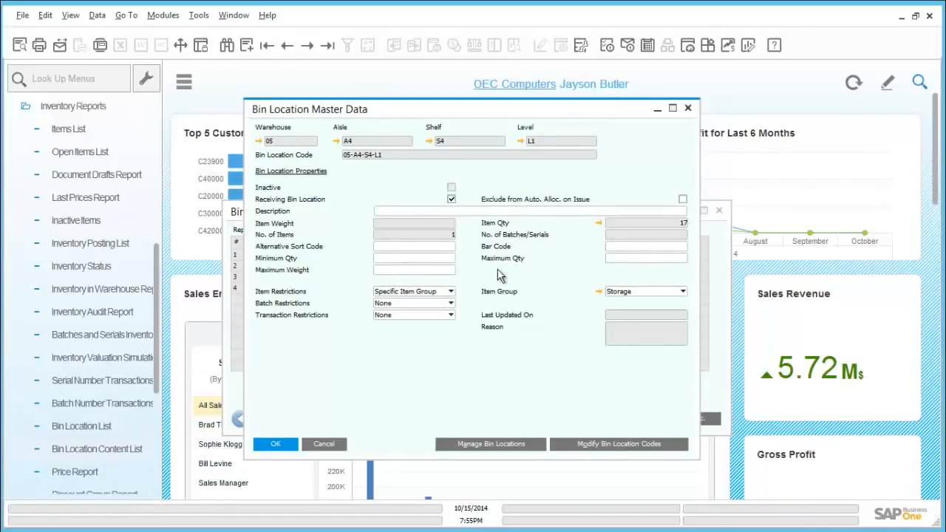
click(598, 222)
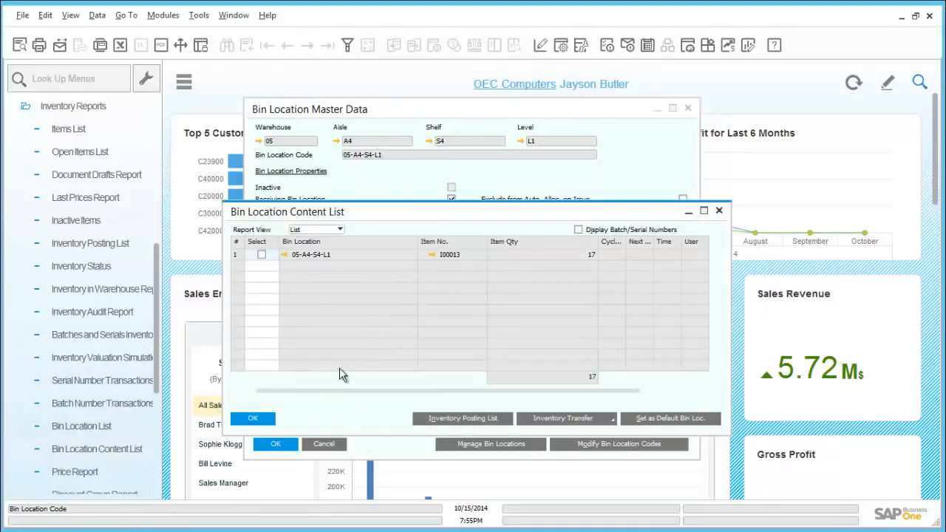
click(266, 419)
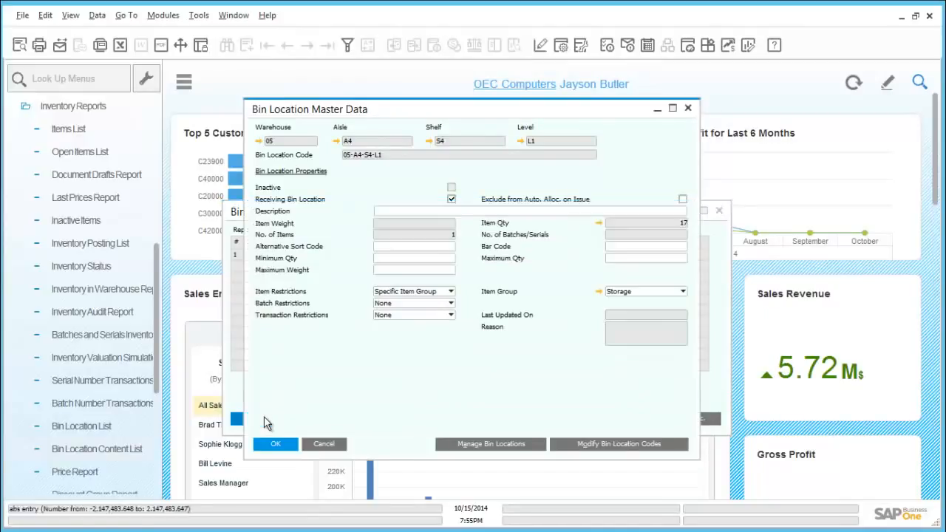
click(279, 445)
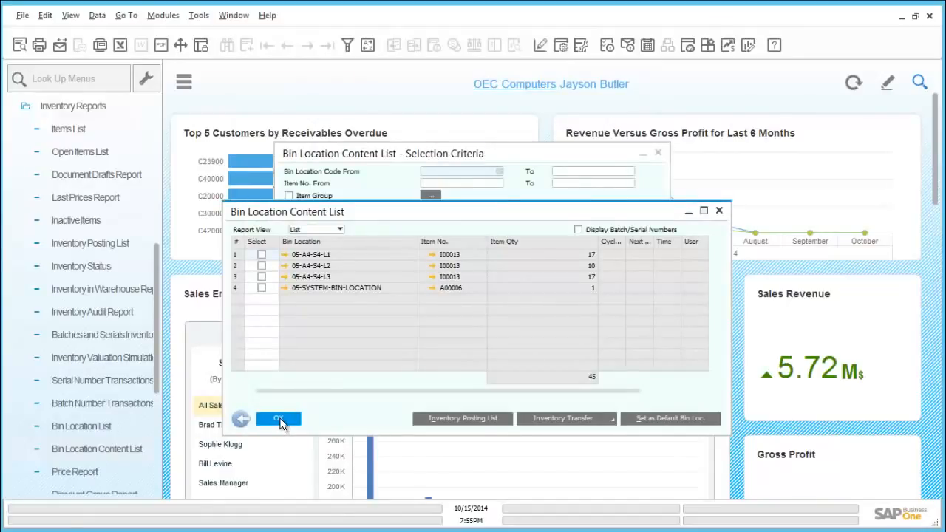
click(278, 420)
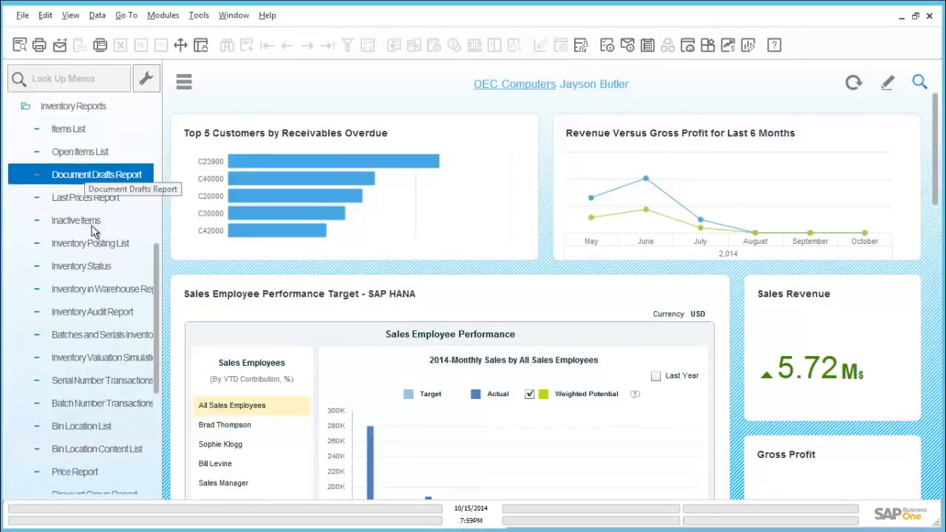
Run the Inventory in Warehouse Report as a detailed report for all items and warehouses.
click(105, 291)
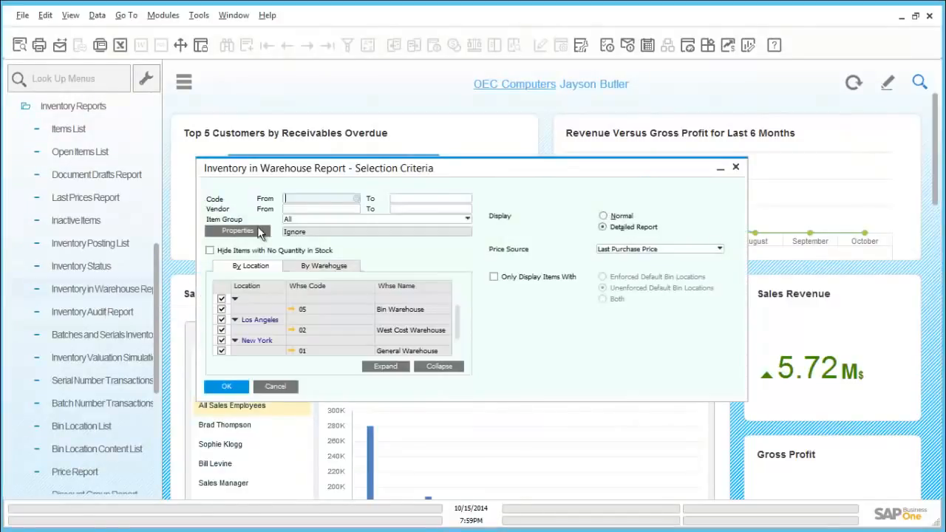
click(357, 198)
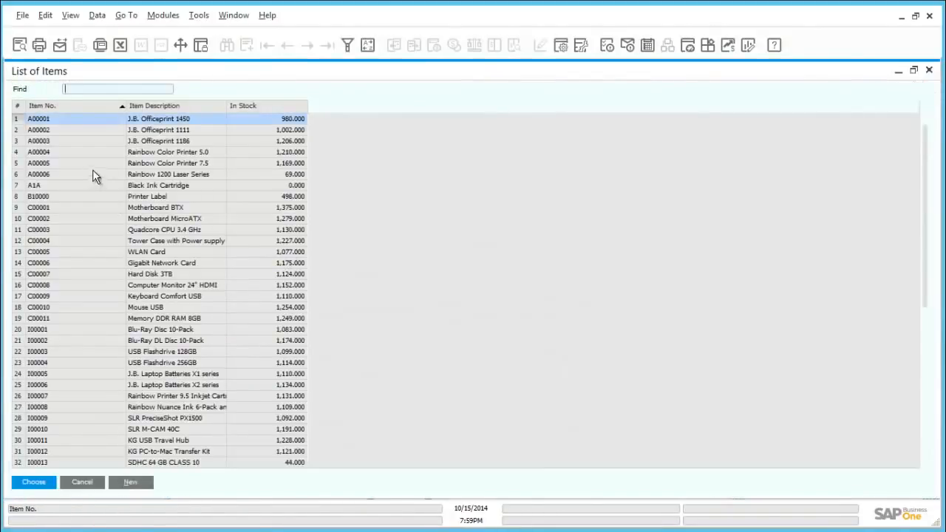
click(83, 482)
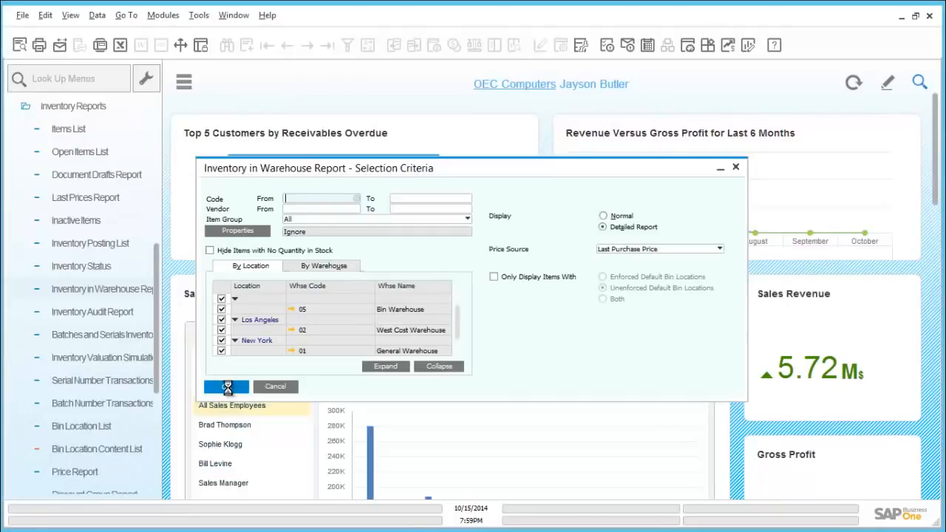
click(227, 387)
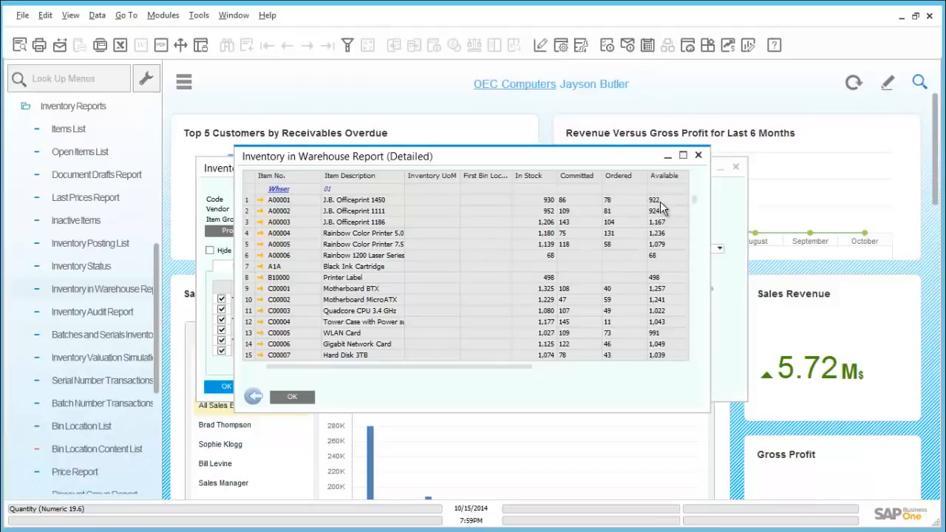
Rerun the Inventory in Warehouse Report with the Normal display and view the committed quantities.
click(252, 398)
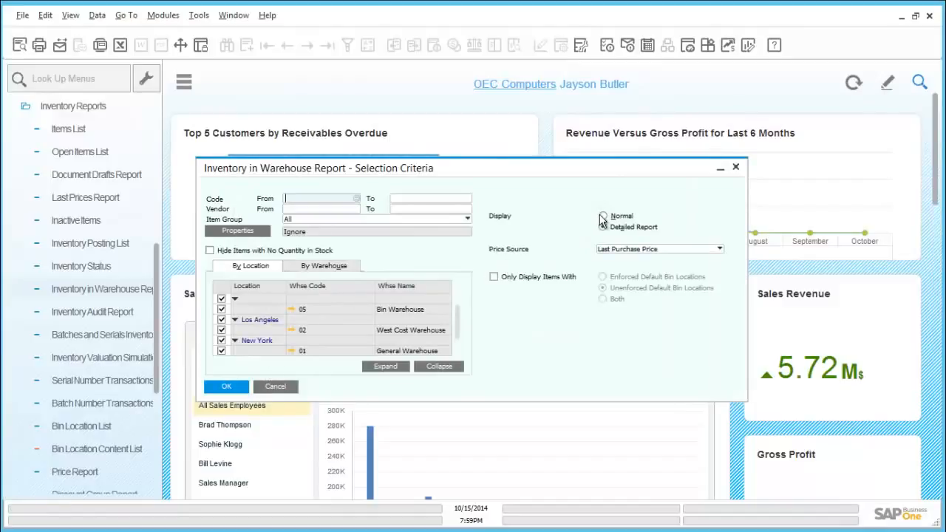
click(603, 216)
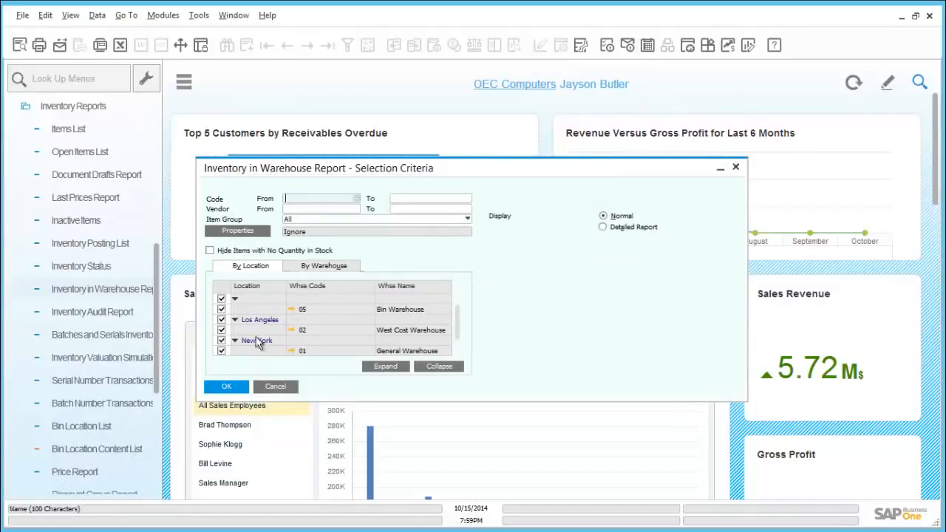
click(233, 389)
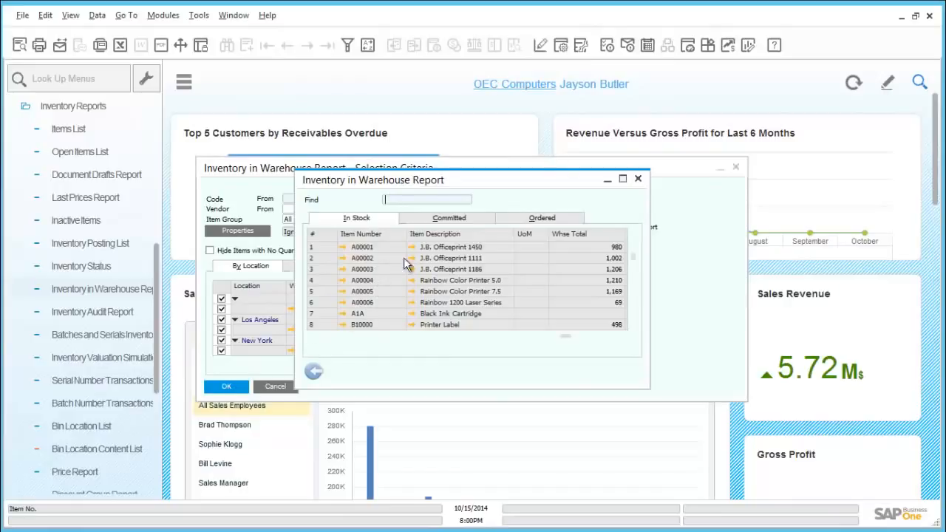
click(455, 219)
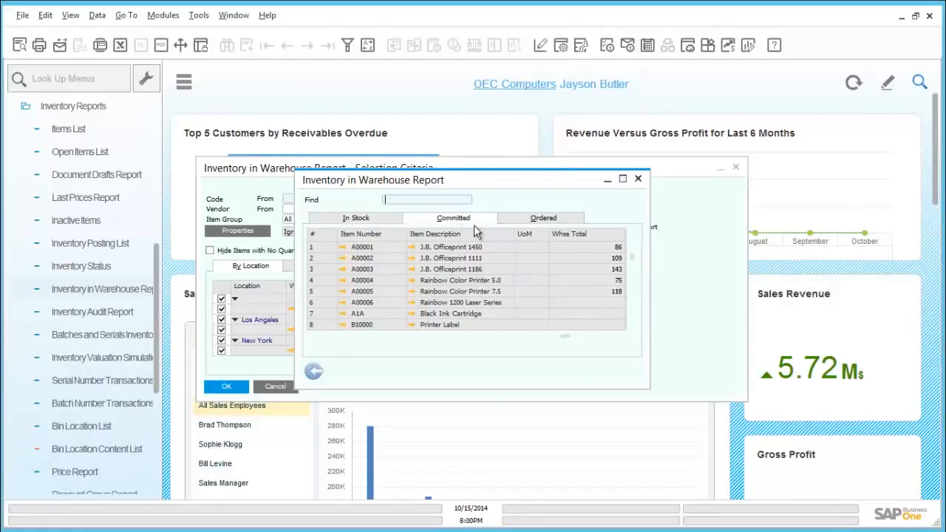
View the ordered and in-stock quantities in the Inventory in Warehouse Report, and close the report.
click(512, 221)
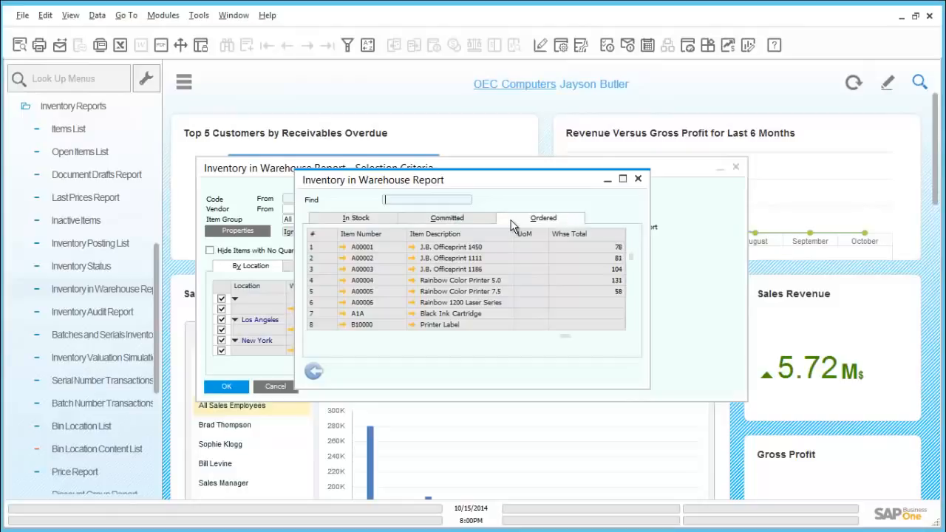
click(358, 219)
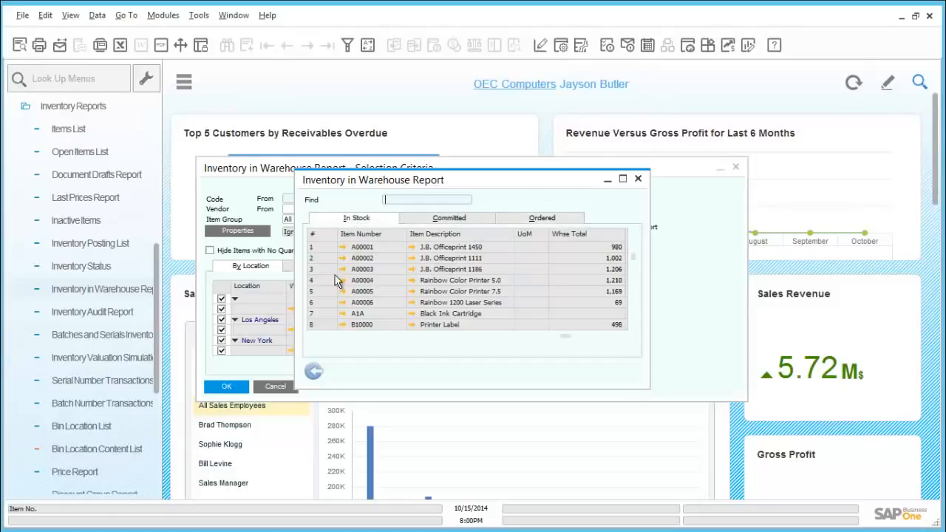
click(313, 372)
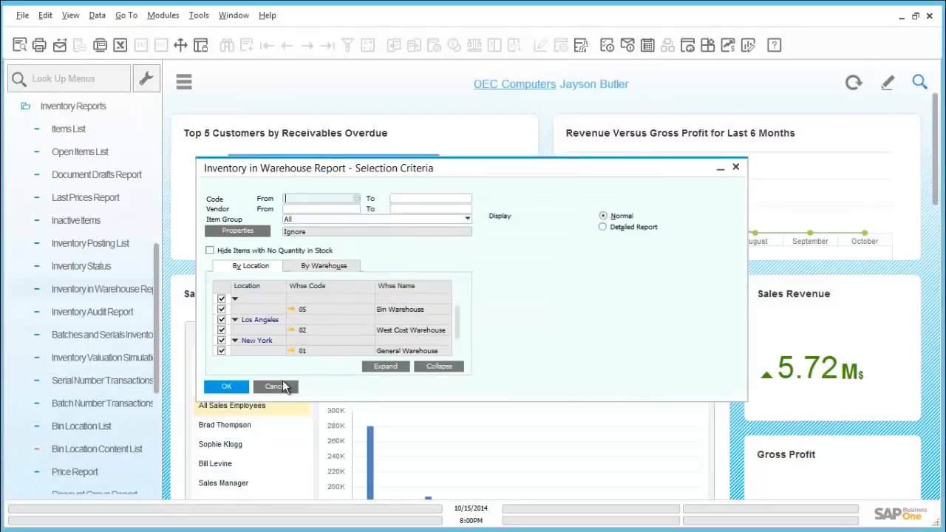
click(283, 382)
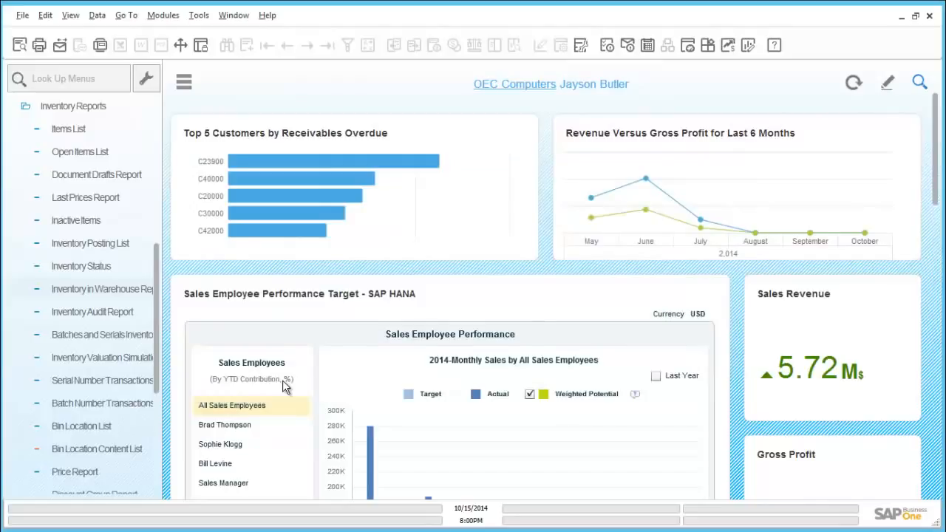
Open the Inventory Audit Report selection criteria and set the system date range to start from 01/01/2014.
click(116, 315)
click(114, 311)
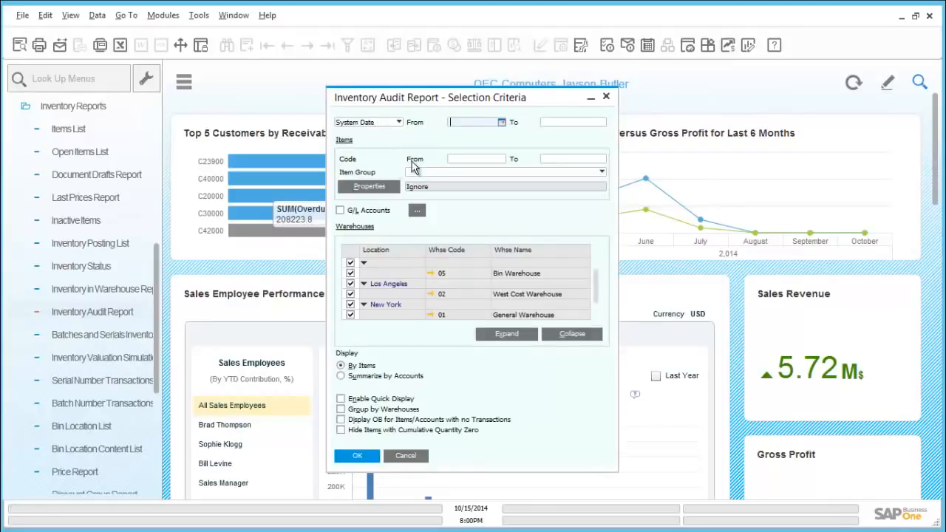
click(501, 124)
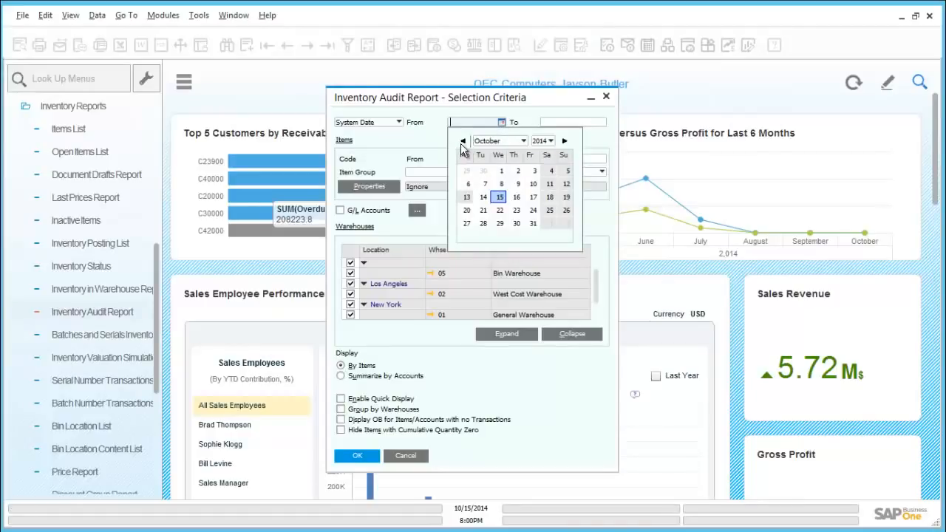
click(501, 142)
click(494, 154)
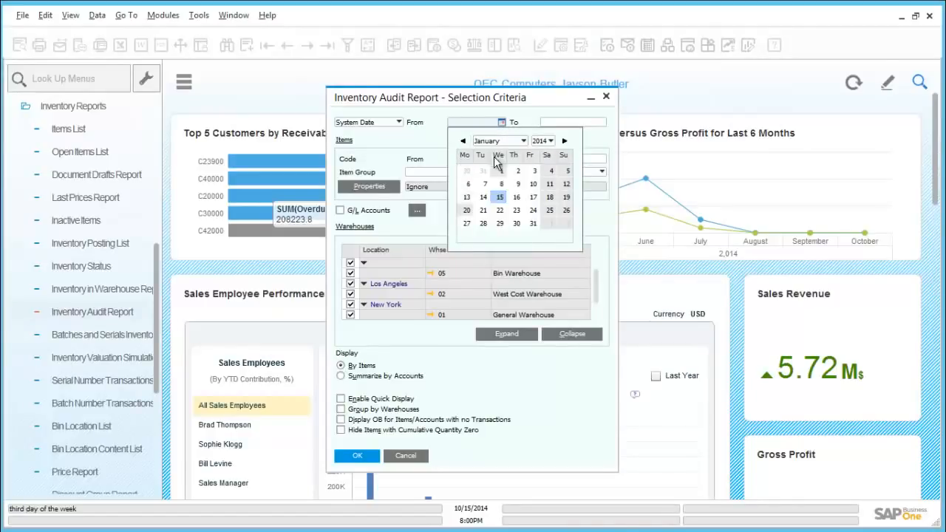
click(501, 171)
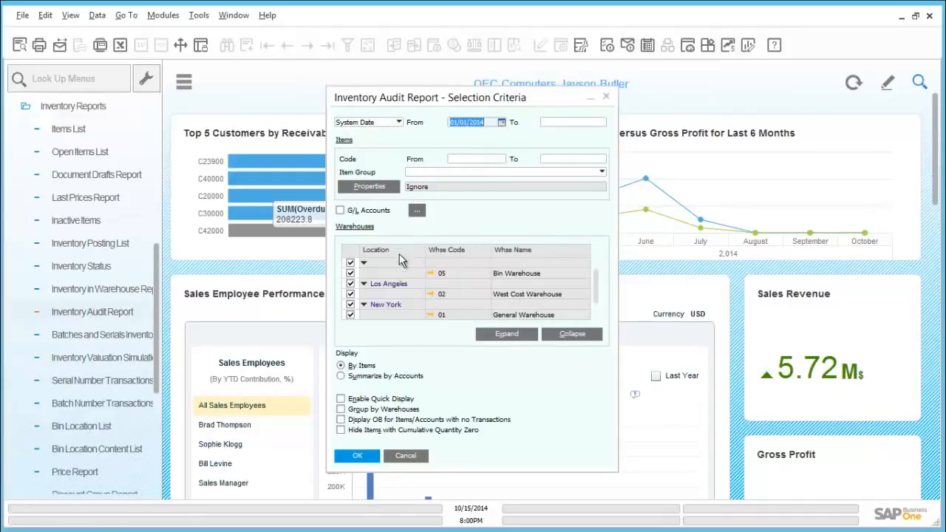
Run the Inventory Audit Report for all items and warehouses, displayed by items and grouped by warehouses.
click(341, 409)
click(356, 457)
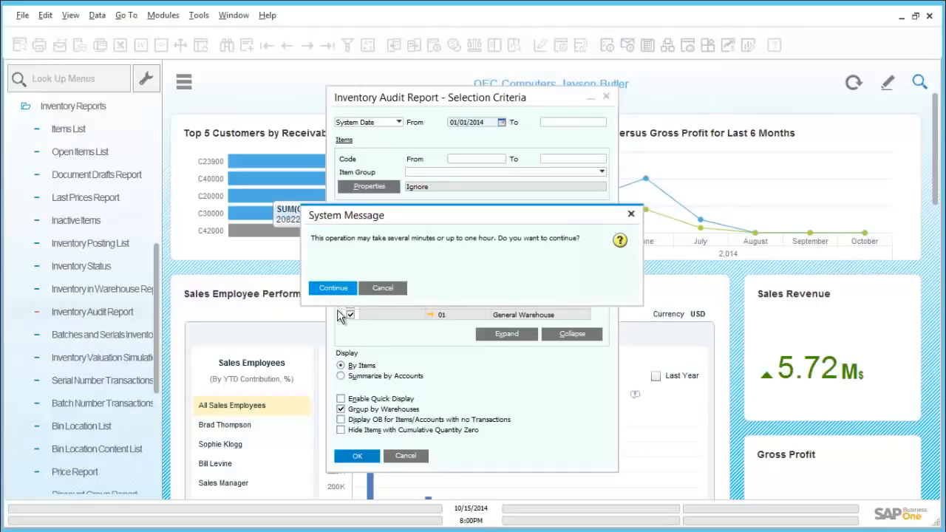
click(333, 288)
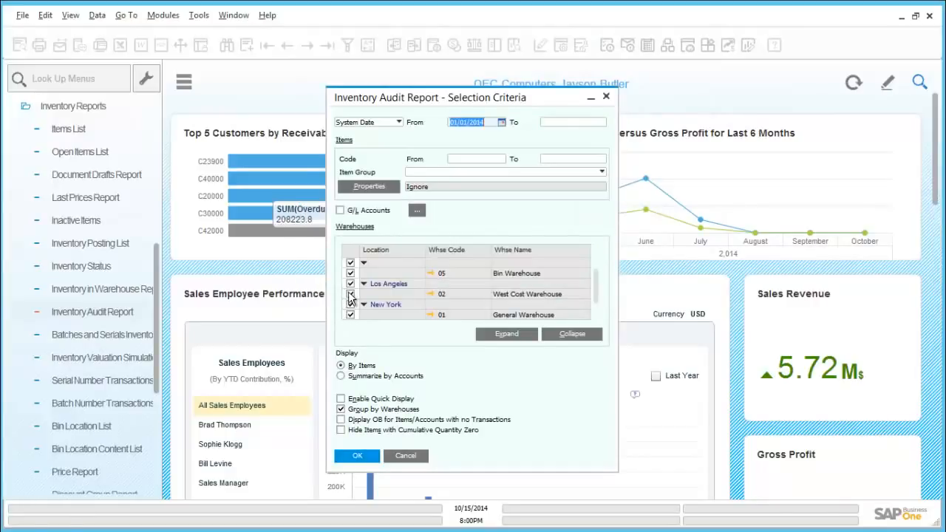
click(351, 295)
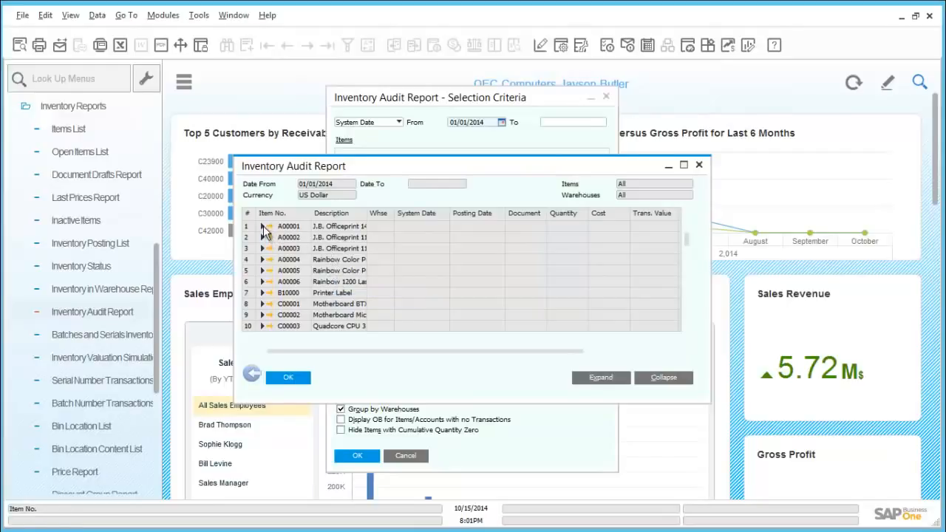
Examine the audit report transactions of item A00001 in warehouse 01 in an enlarged report window, and close the report.
click(263, 227)
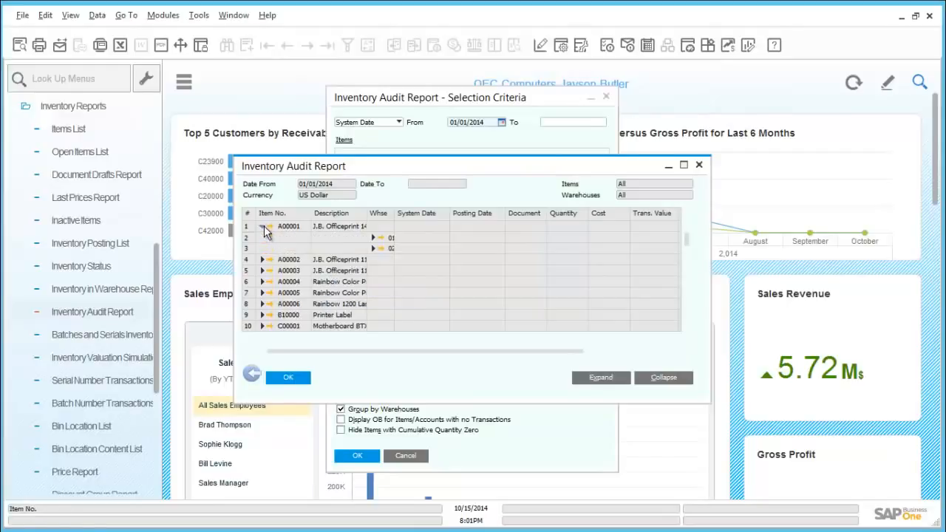
click(374, 237)
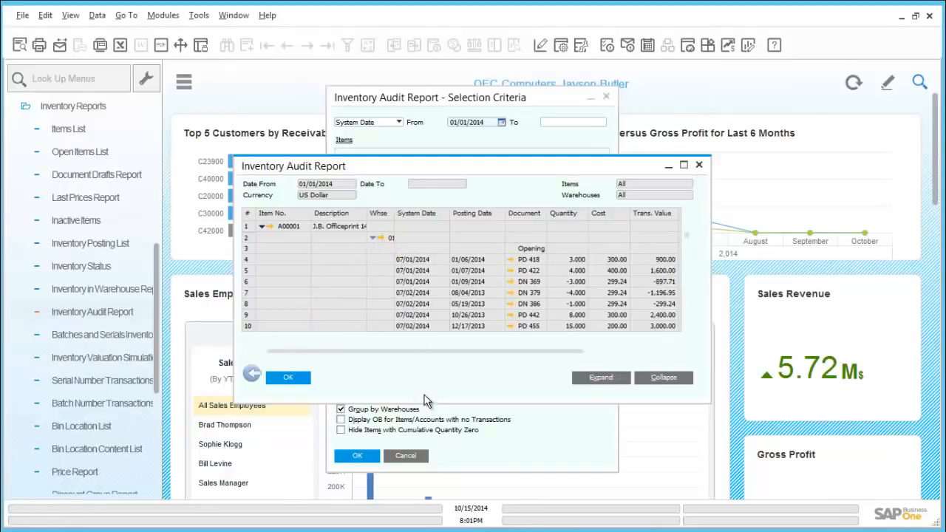
drag(425, 409, 423, 491)
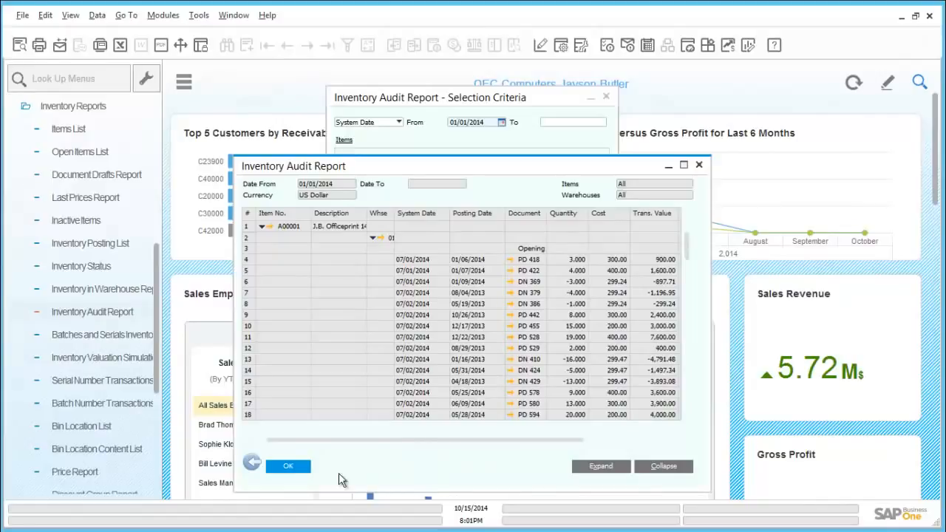
click(288, 465)
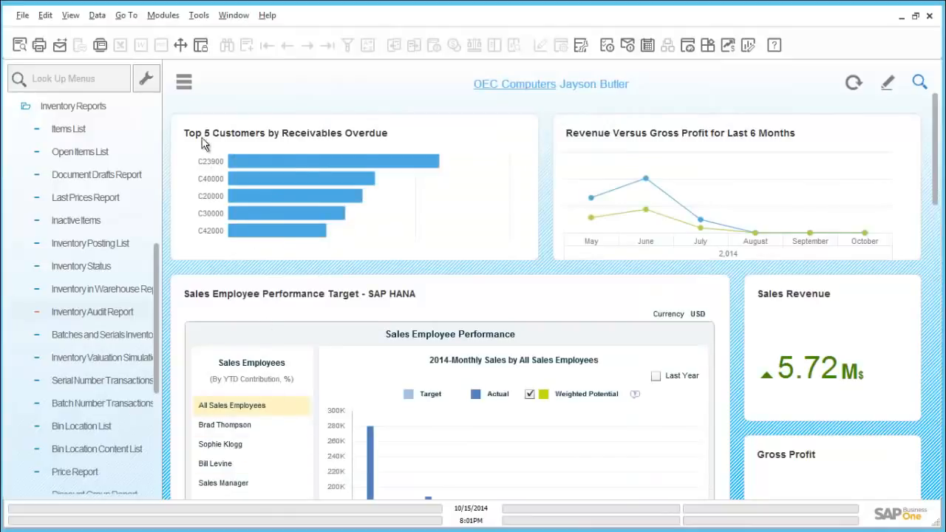
Start a new inventory transfer from warehouse 01 and choose warehouse 02, West Cost Warehouse, as the destination.
click(52, 109)
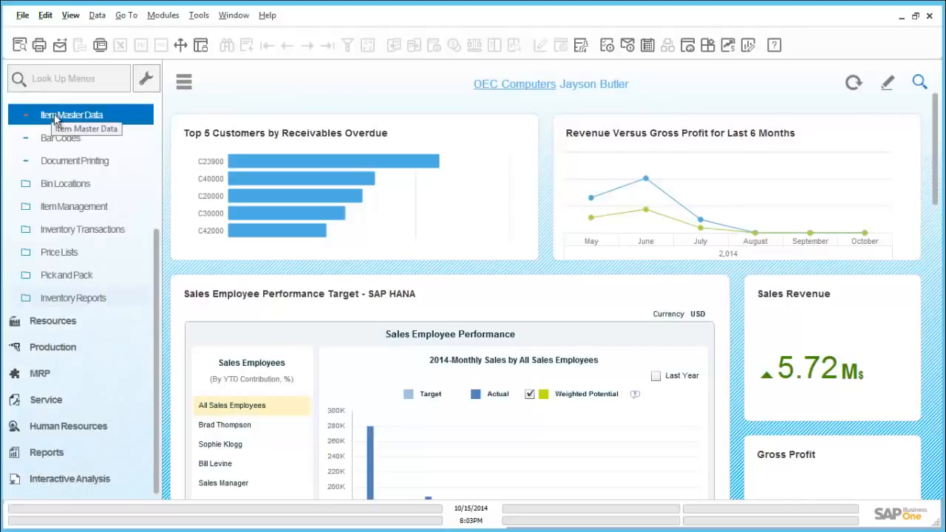
click(93, 234)
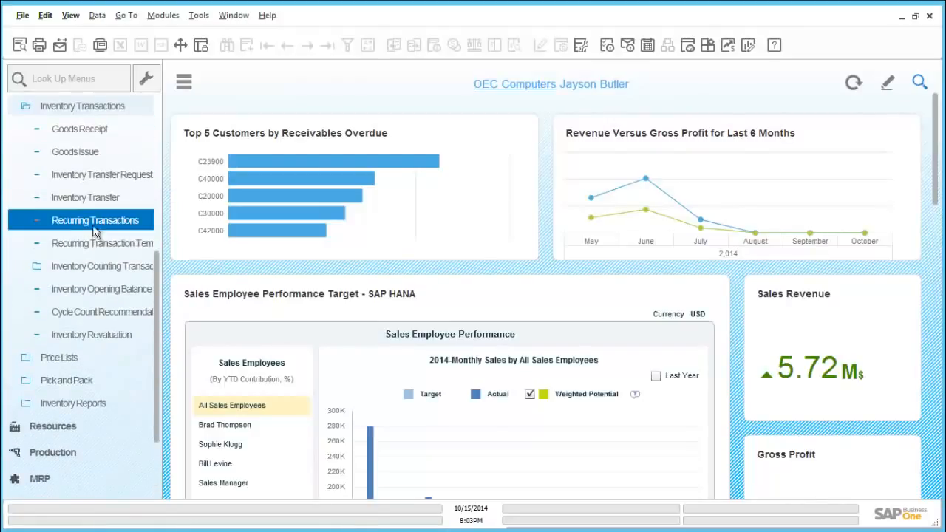
click(94, 204)
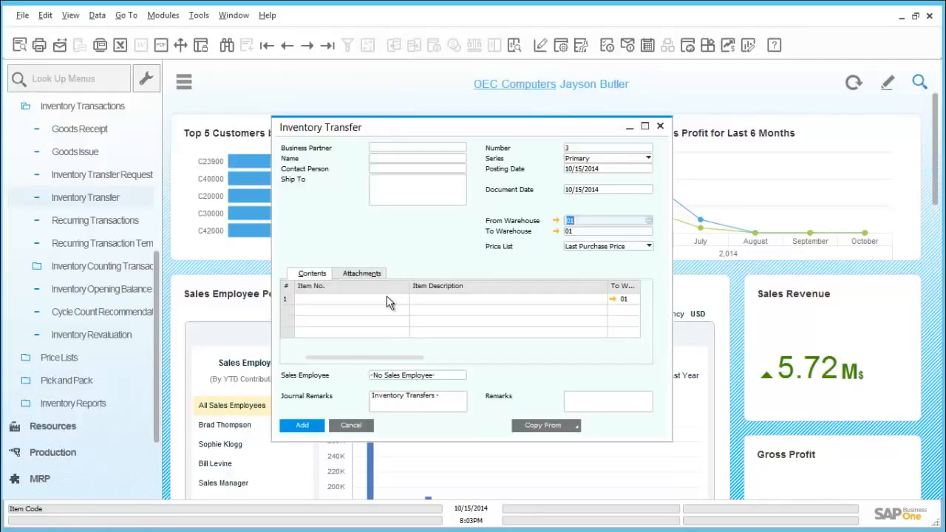
click(577, 231)
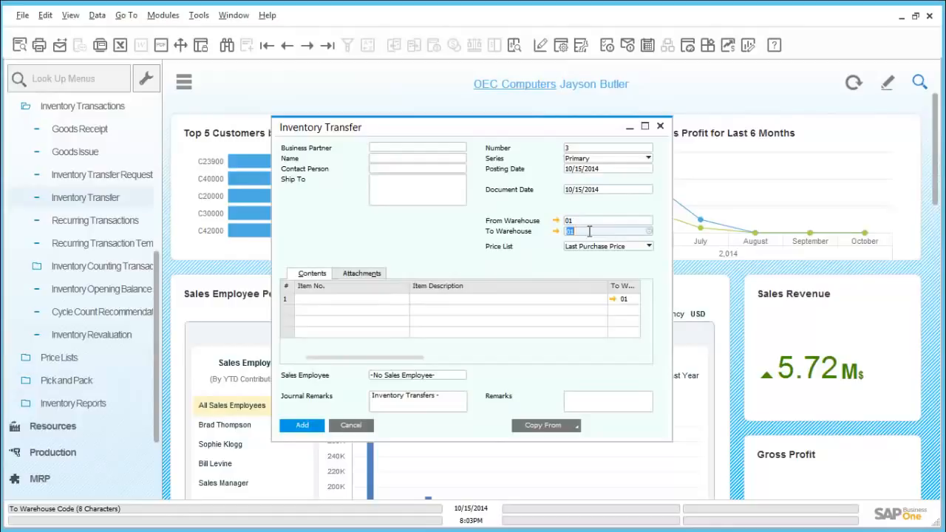
key(BackSpace)
key(Tab)
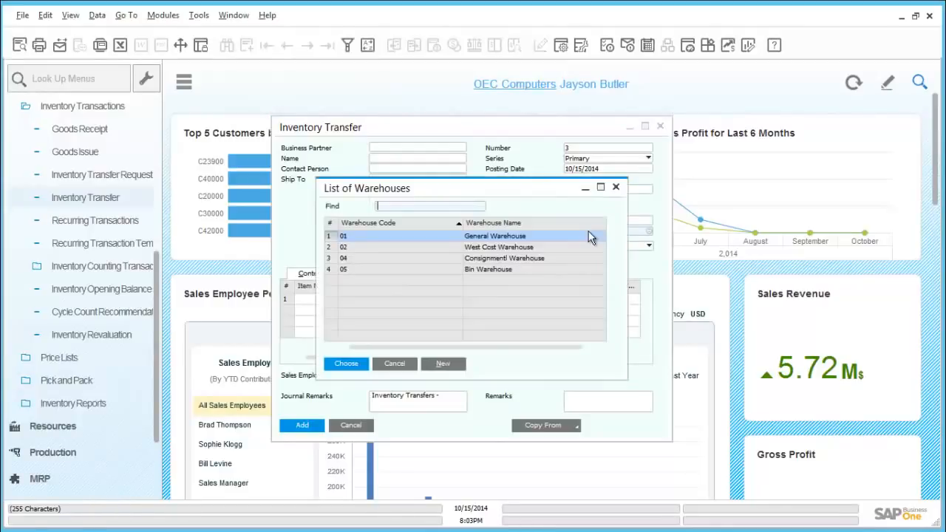
double_click(478, 249)
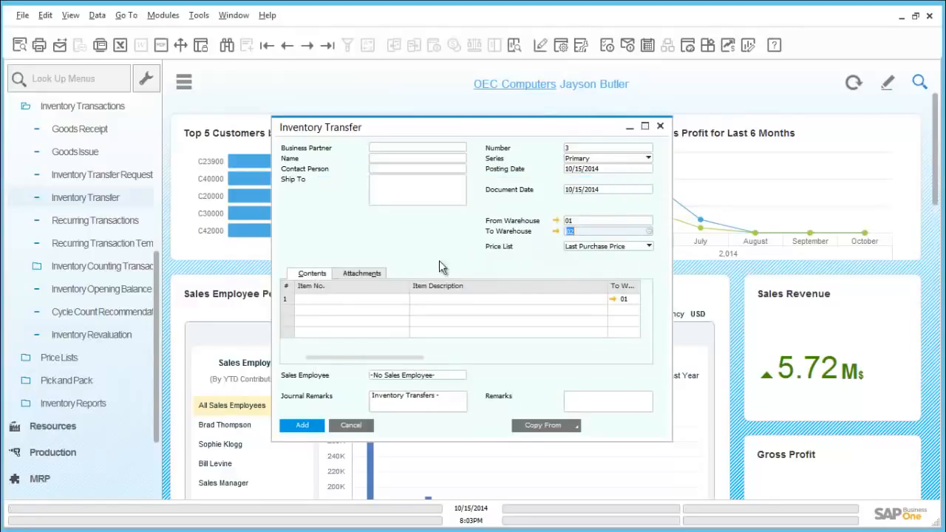
Enter item A00006 in the first row of the inventory transfer and check the row's remaining columns.
click(367, 299)
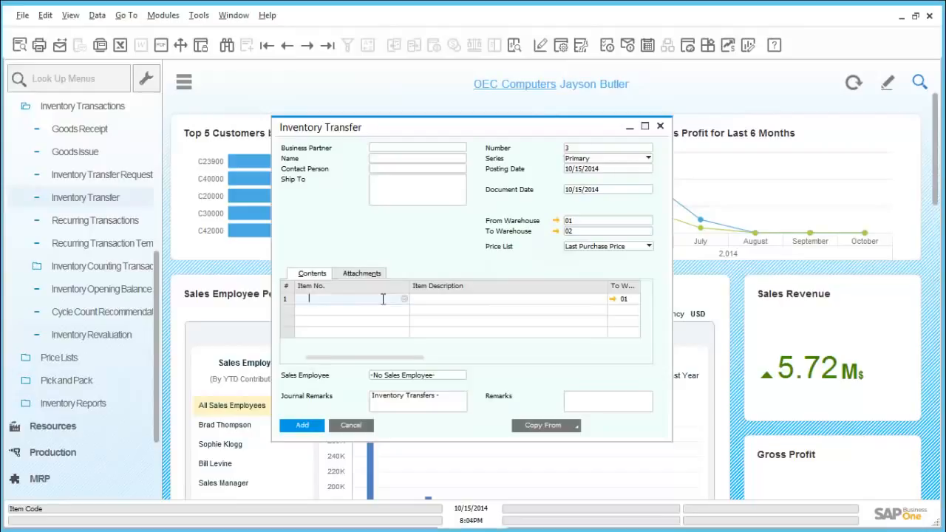
text(a00006)
key(Tab)
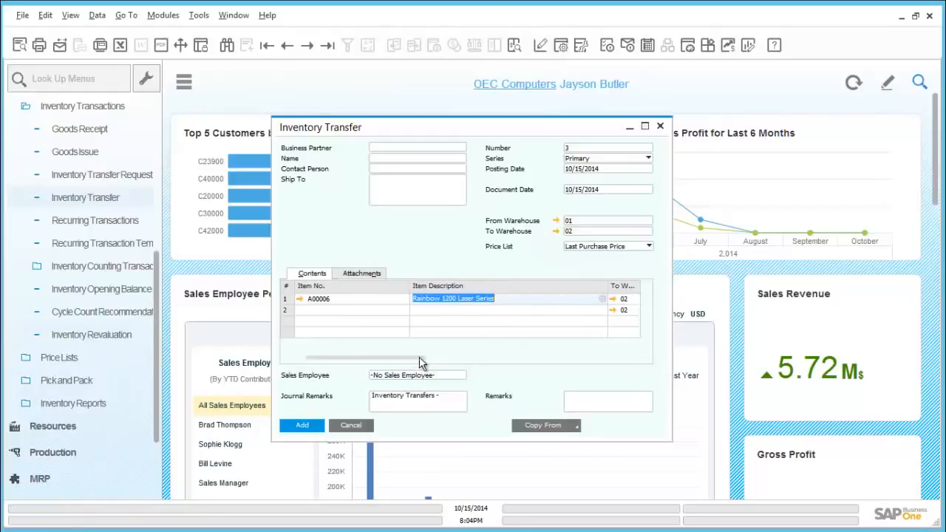
drag(420, 362, 343, 363)
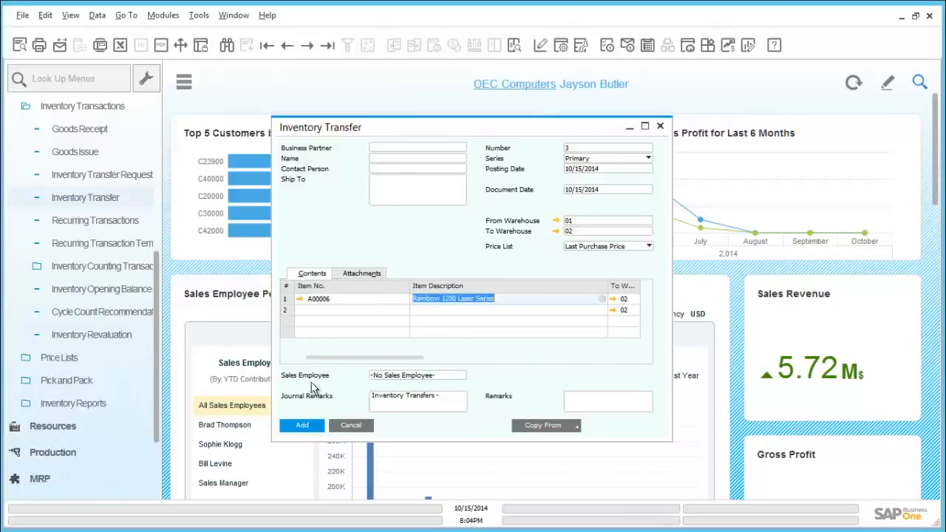
Assign serial number A6-000285 to the A00006 row of the inventory transfer.
click(309, 425)
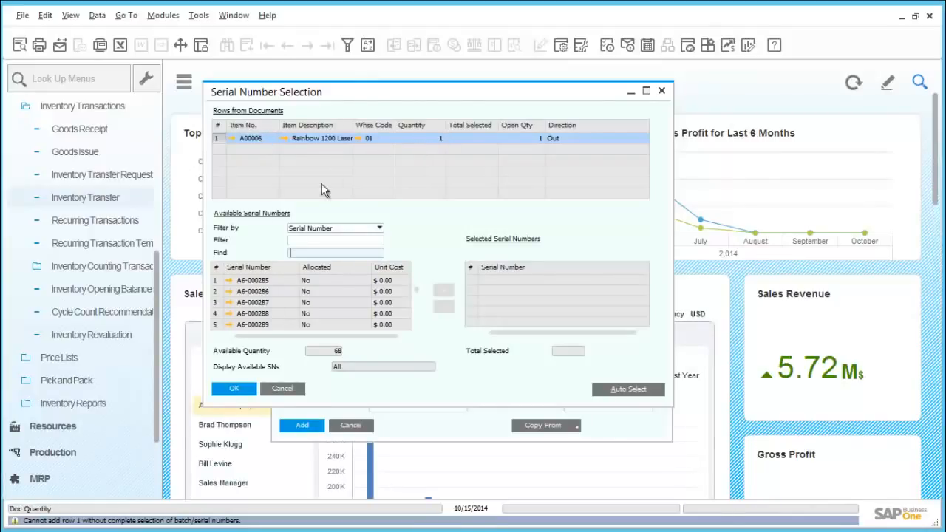
click(264, 281)
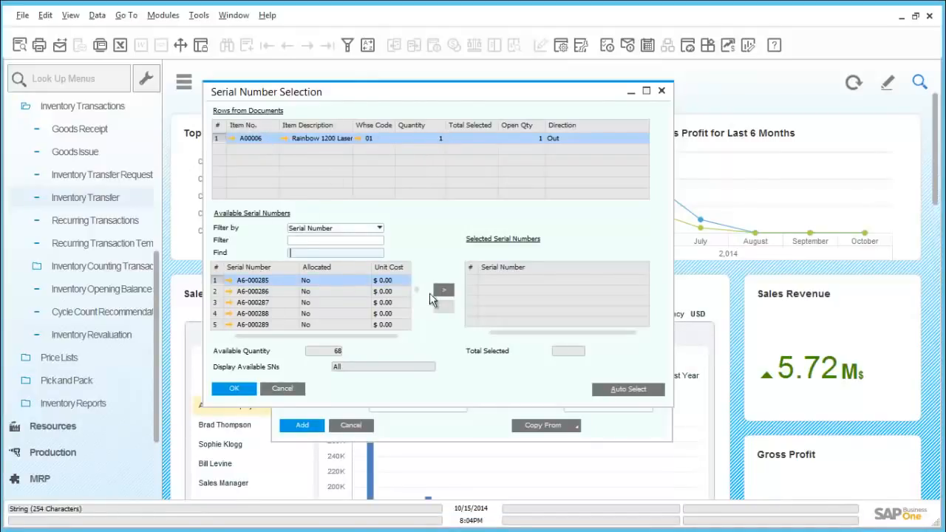
click(446, 289)
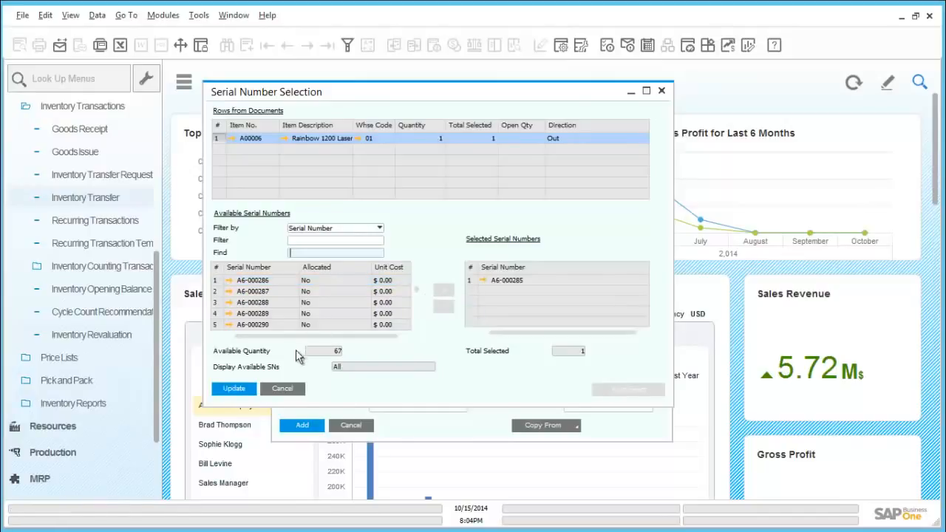
click(247, 391)
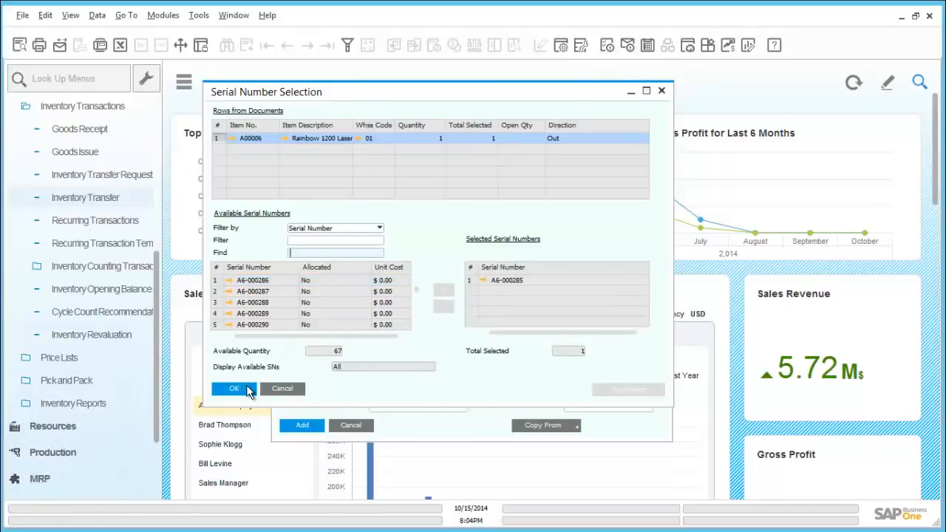
click(248, 390)
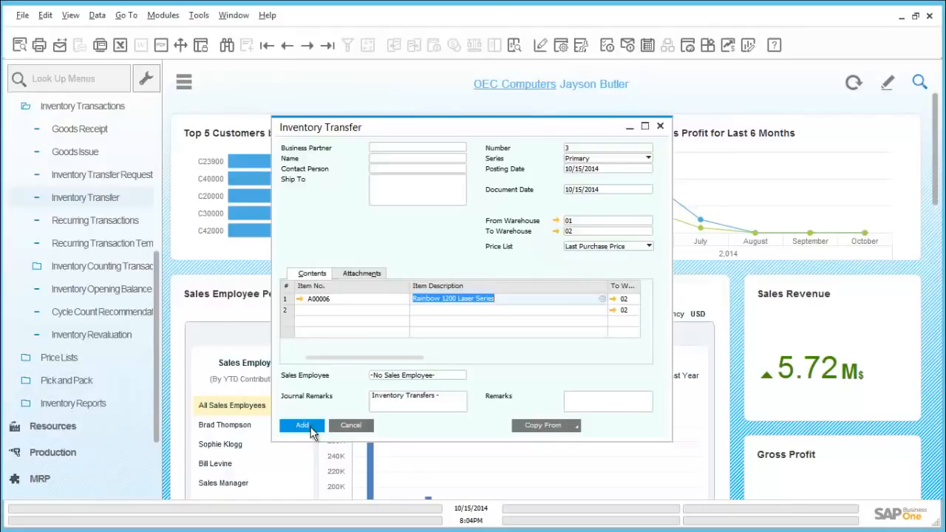
Add the inventory transfer document and close the transfer window.
click(312, 429)
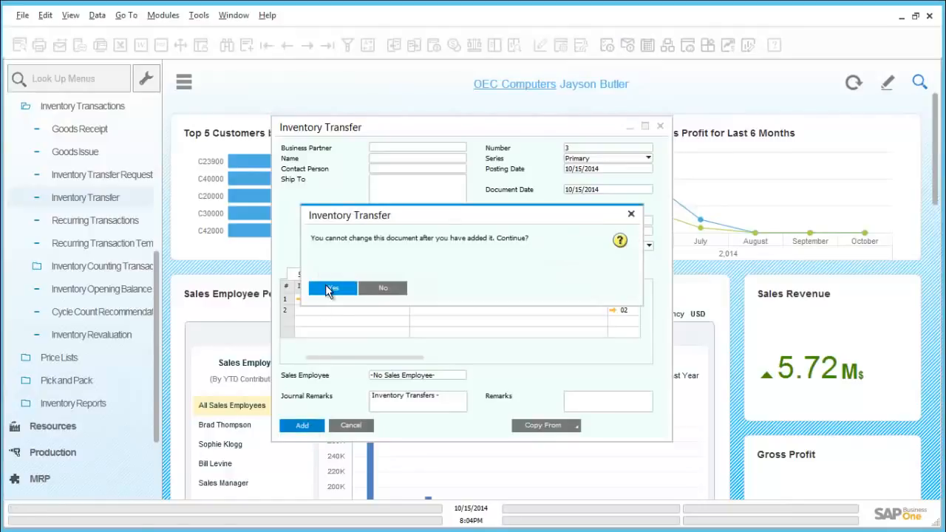
click(329, 290)
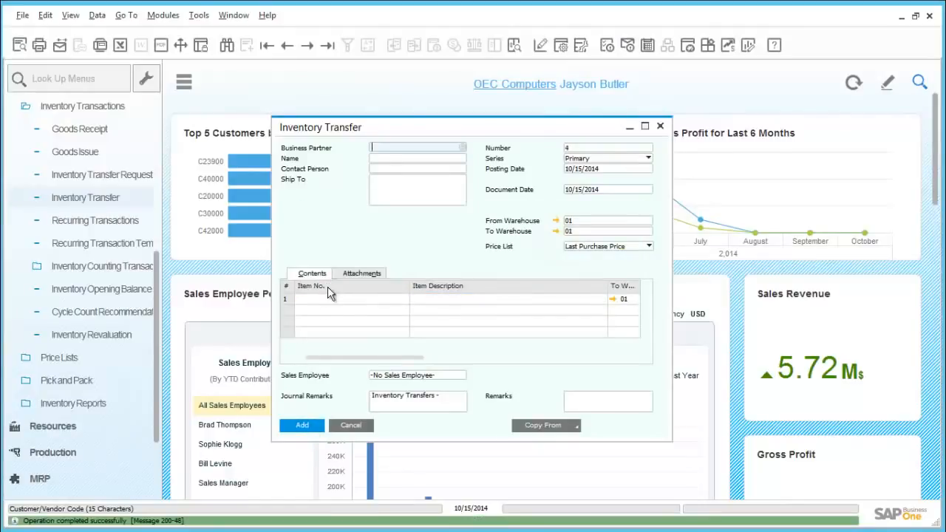
click(352, 426)
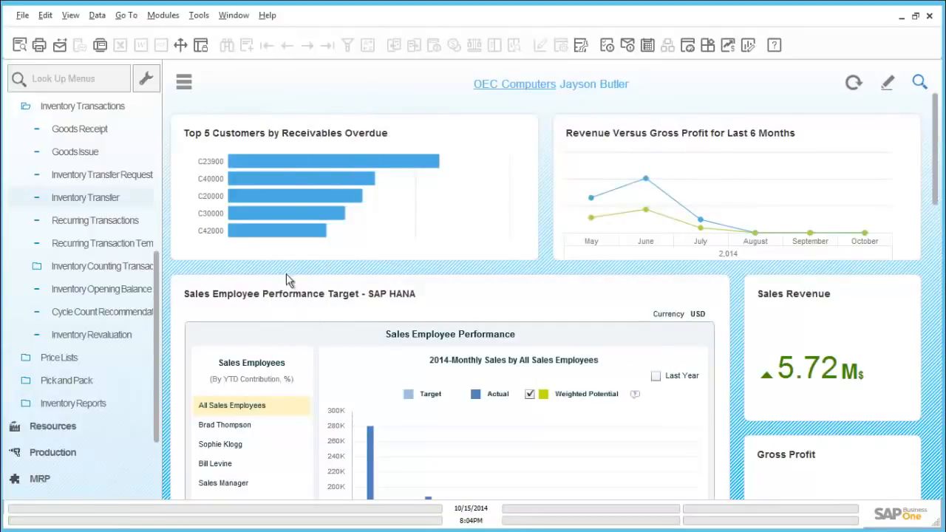
Collapse the Inventory Transactions group within the Inventory module.
scroll(159, 236, up, 2)
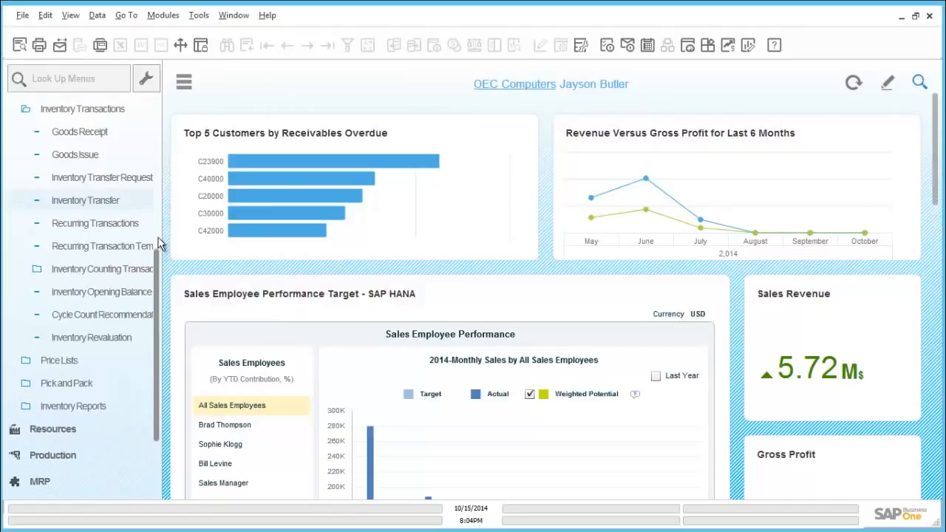
scroll(162, 220, up, 5)
click(118, 239)
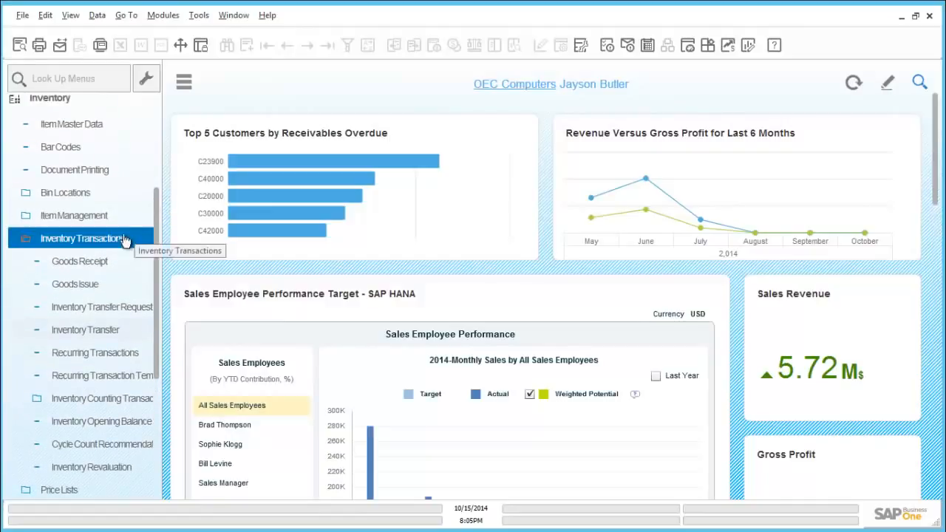
click(124, 236)
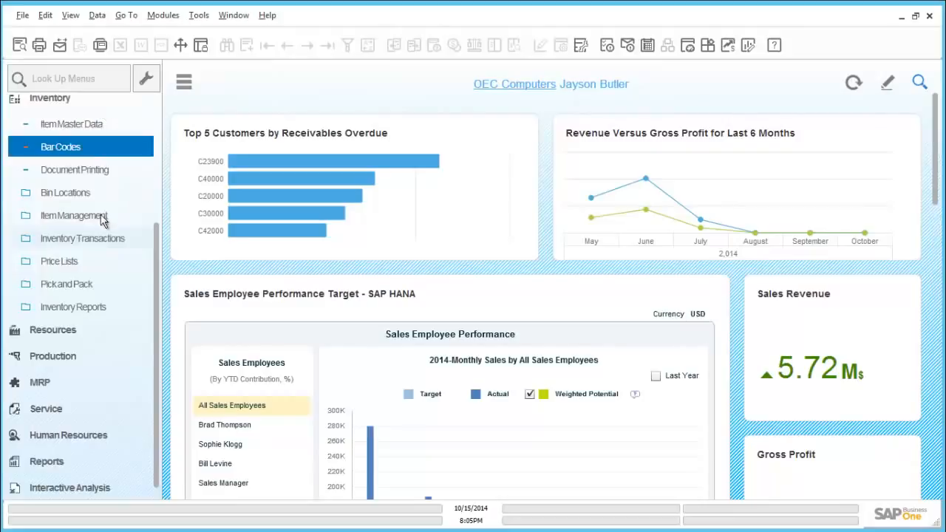
Open the Regular Sales Price list from the price lists and examine the unit prices of its items.
click(91, 263)
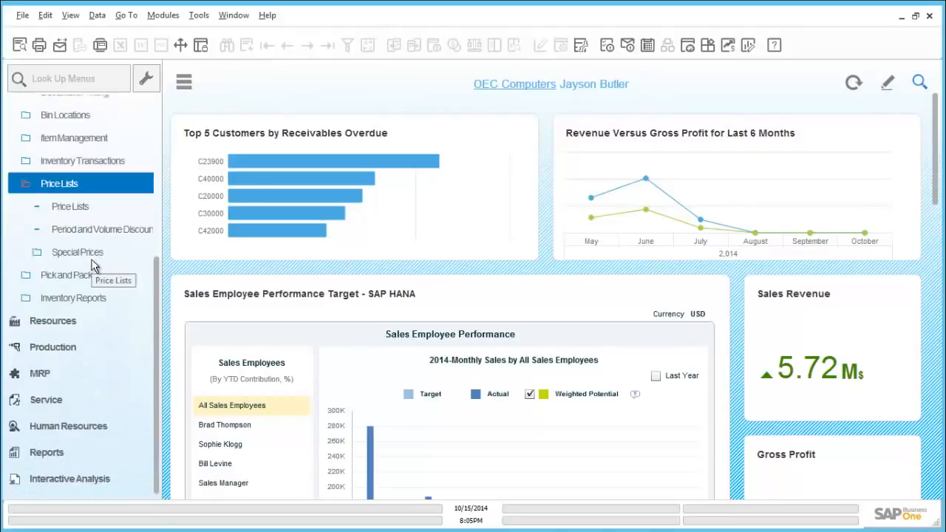
click(92, 214)
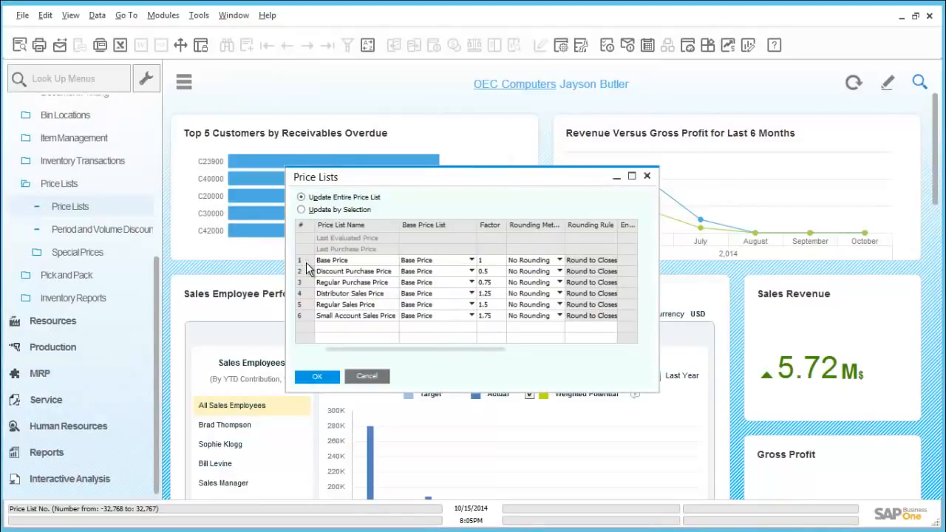
click(304, 306)
double_click(306, 308)
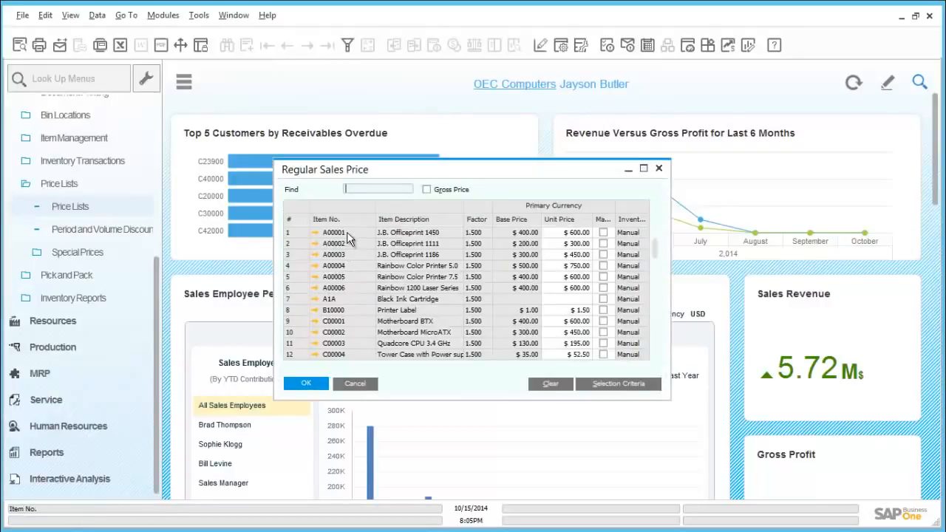
click(560, 234)
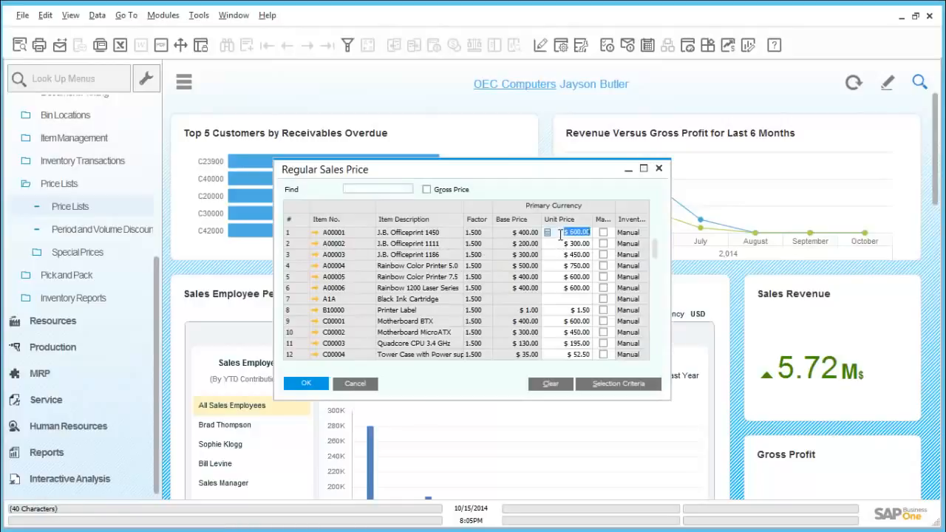
click(580, 267)
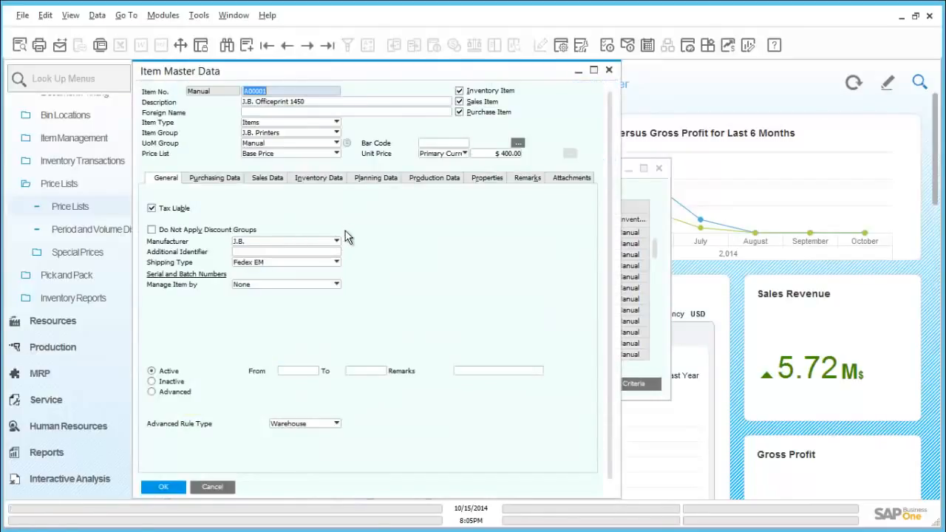
Set the base unit price of item A00001 to 390 in its master data and save the item.
click(516, 154)
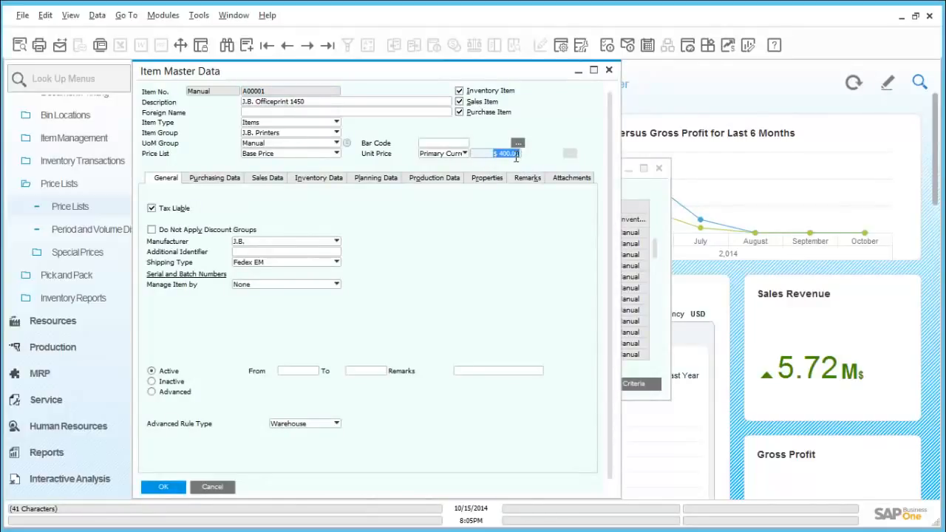
text(390)
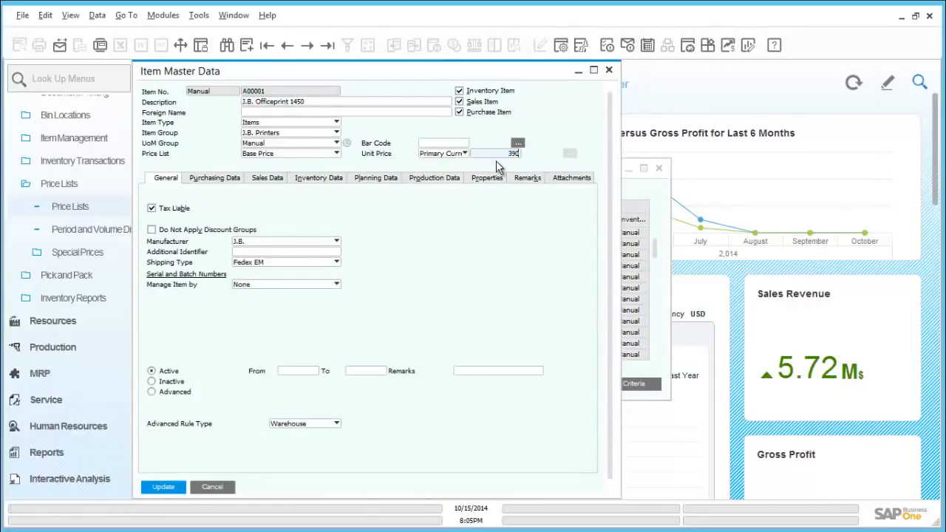
key(Tab)
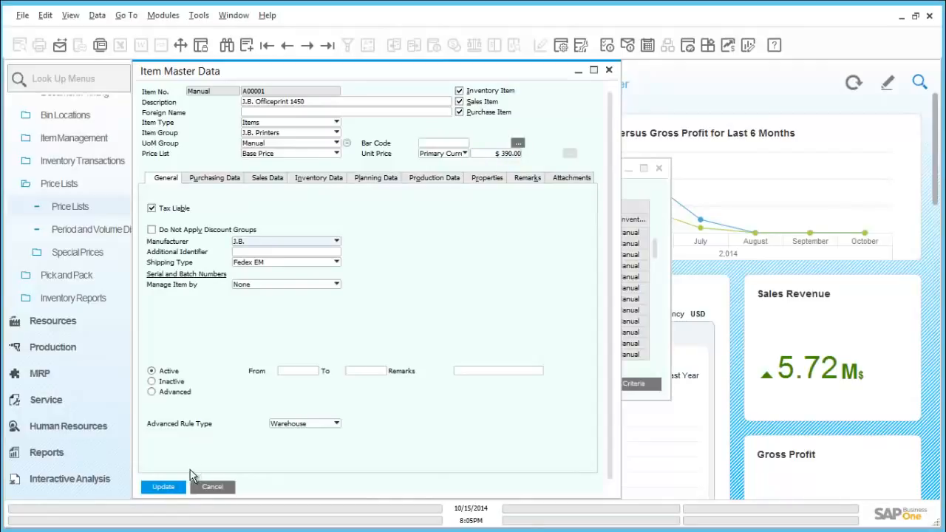
click(164, 488)
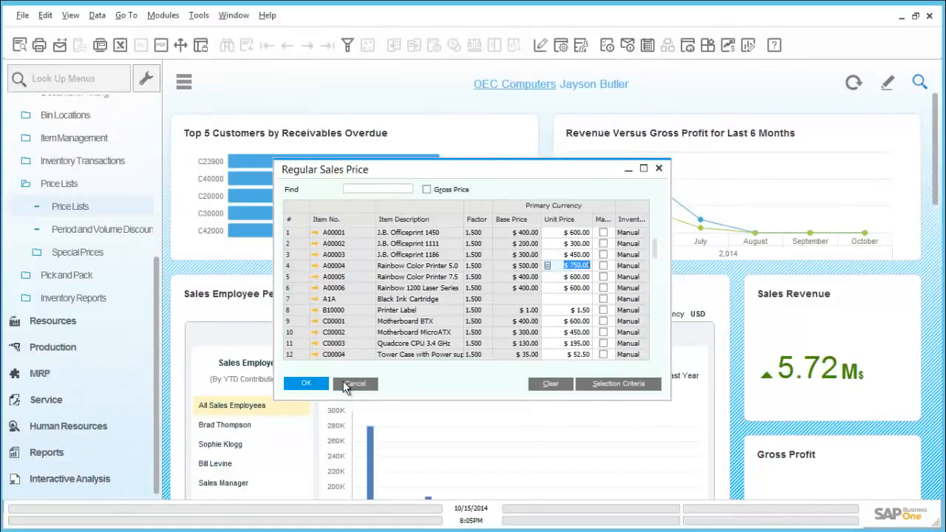
Reopen the Regular Sales Price list to check the prices of item A00001, and close the price lists.
click(351, 383)
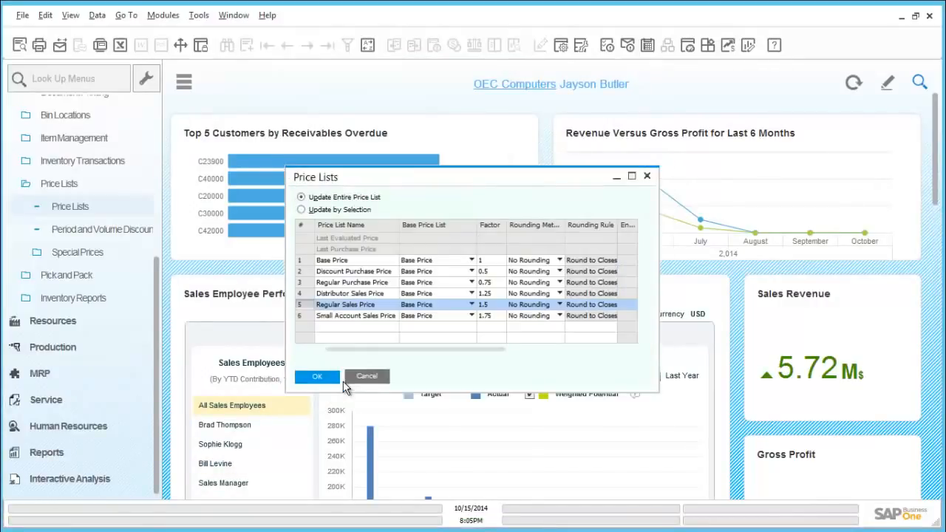
double_click(304, 305)
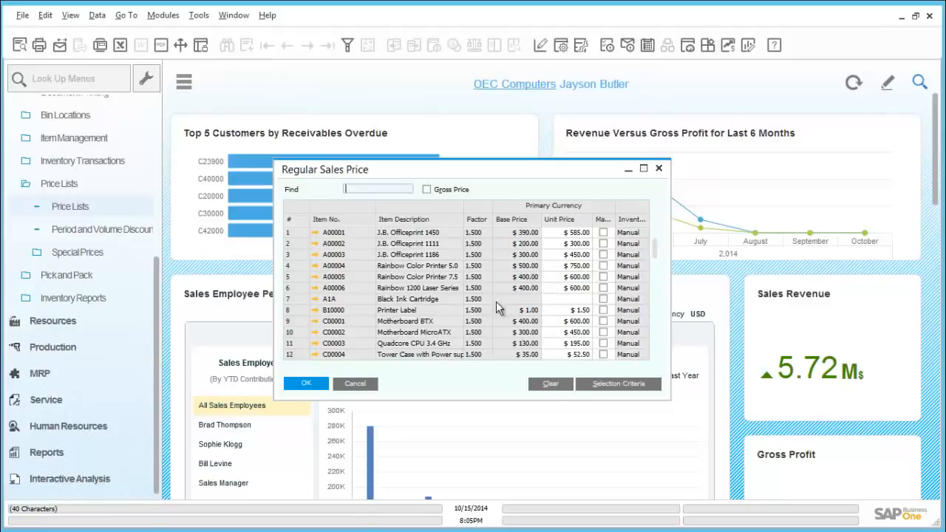
click(312, 383)
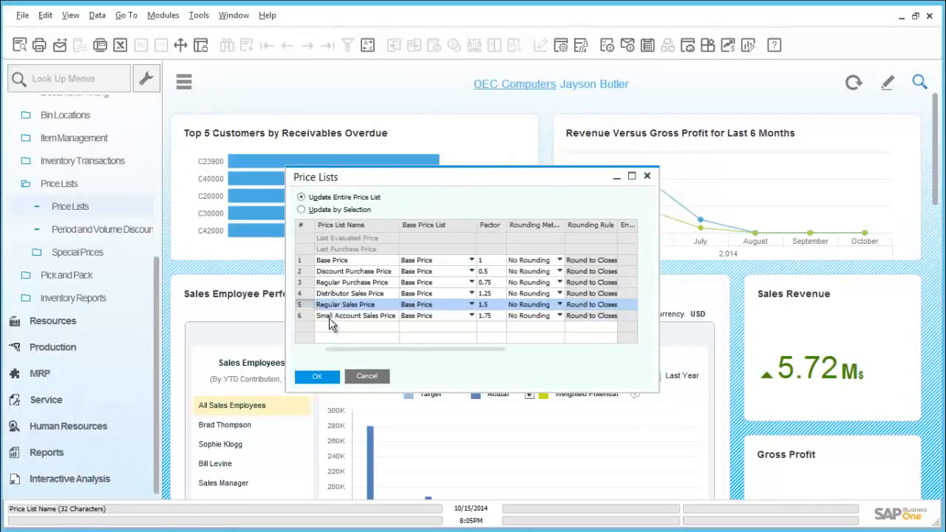
click(366, 377)
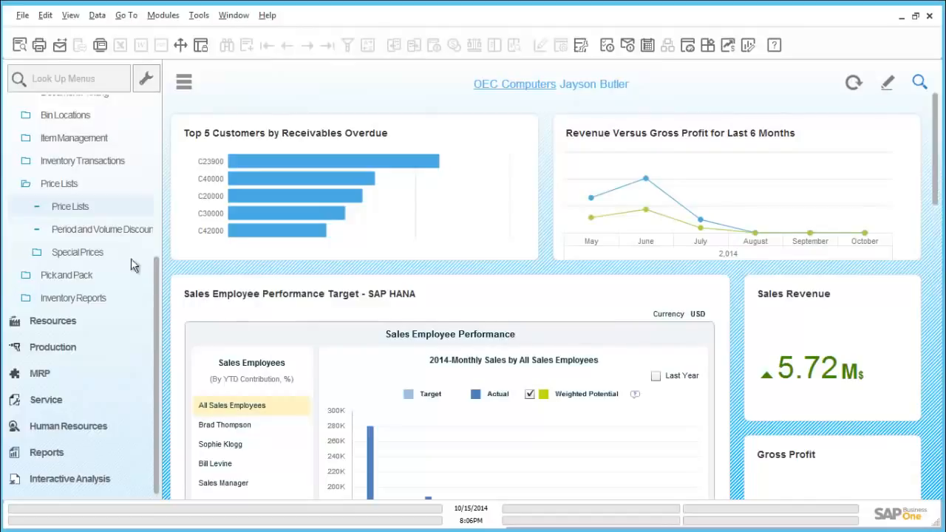
Start a period and volume discount for the Regular Sales Price list and enter item A00006 in the first row.
click(90, 230)
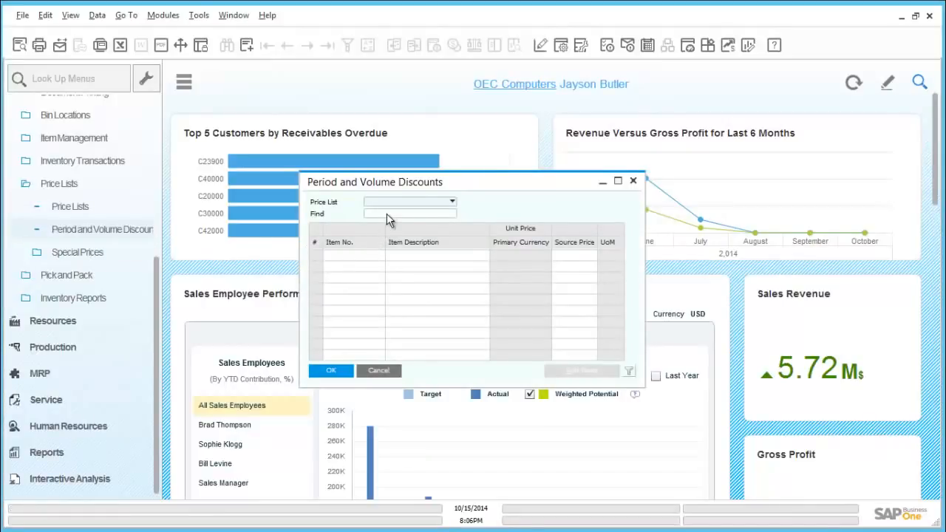
click(411, 209)
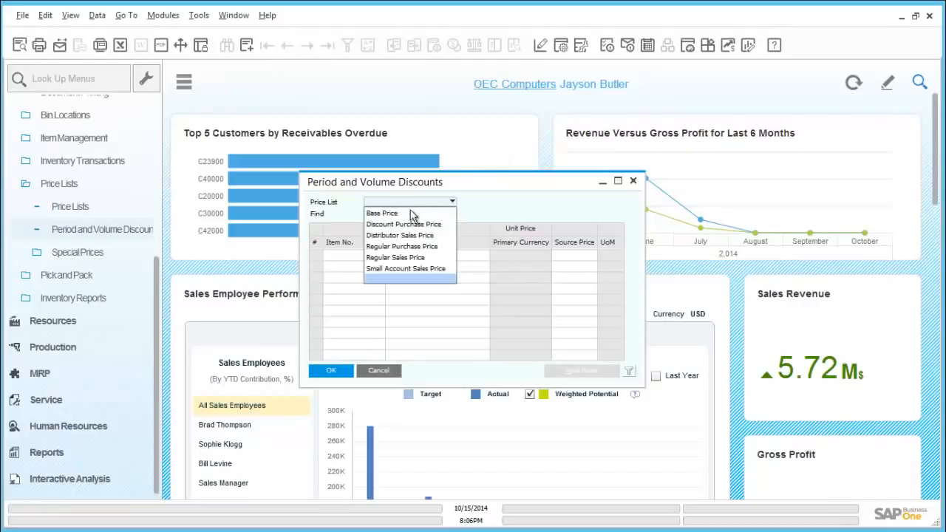
click(407, 257)
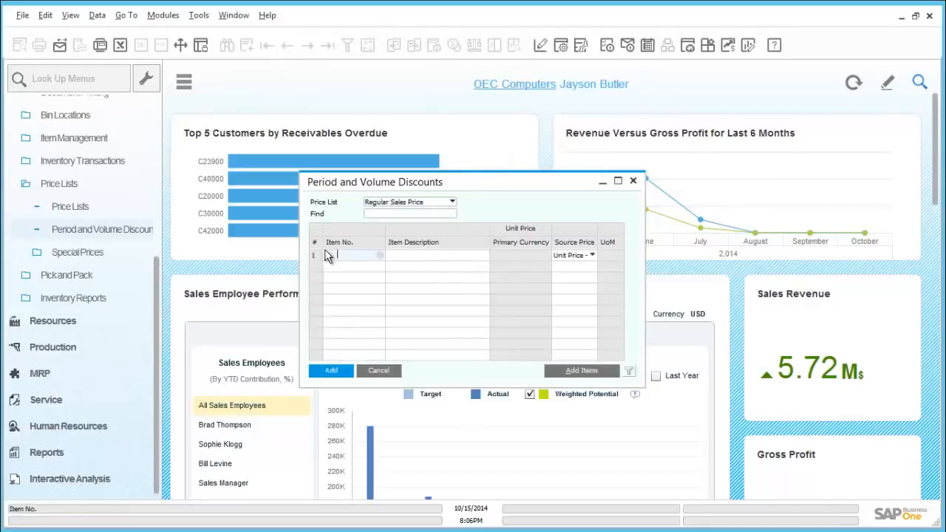
text(a0009)
key(Tab)
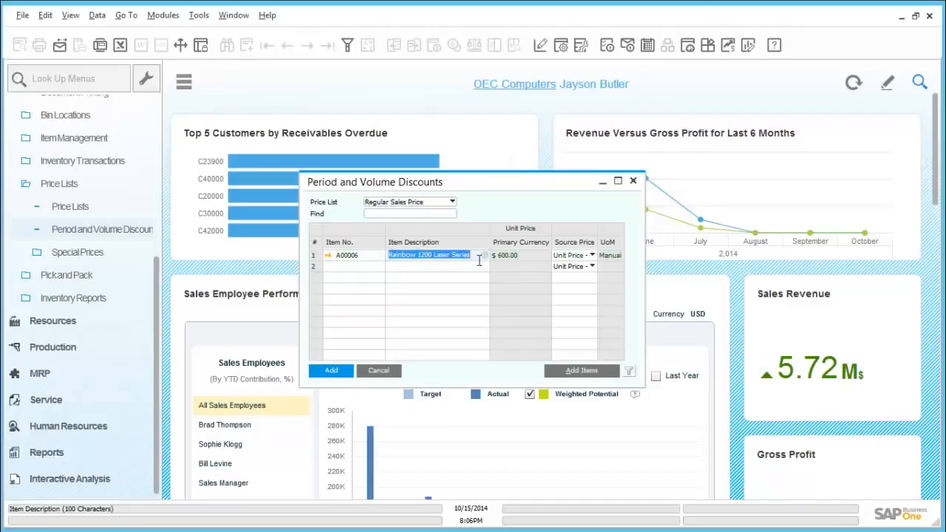
Give item A00006 a 20% period discount on its first row, valid until 10/31/2014.
double_click(314, 255)
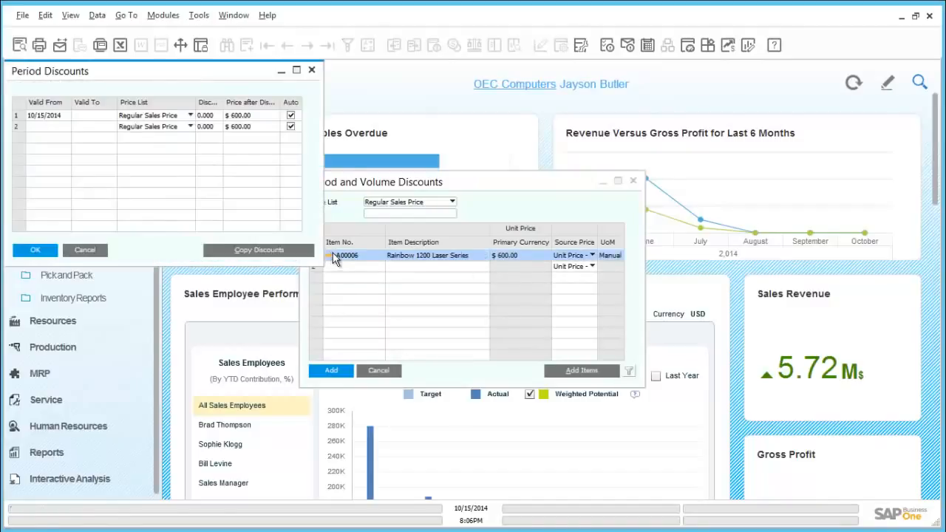
click(108, 121)
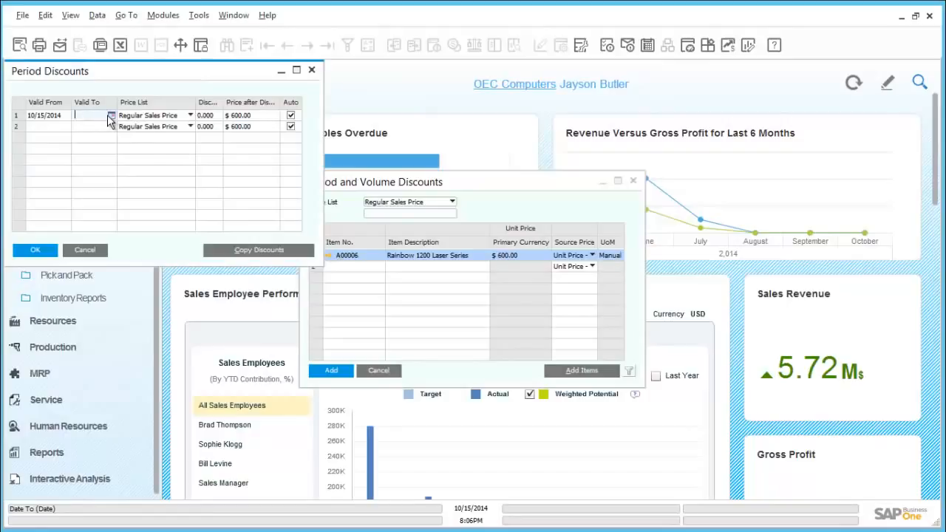
text(10)
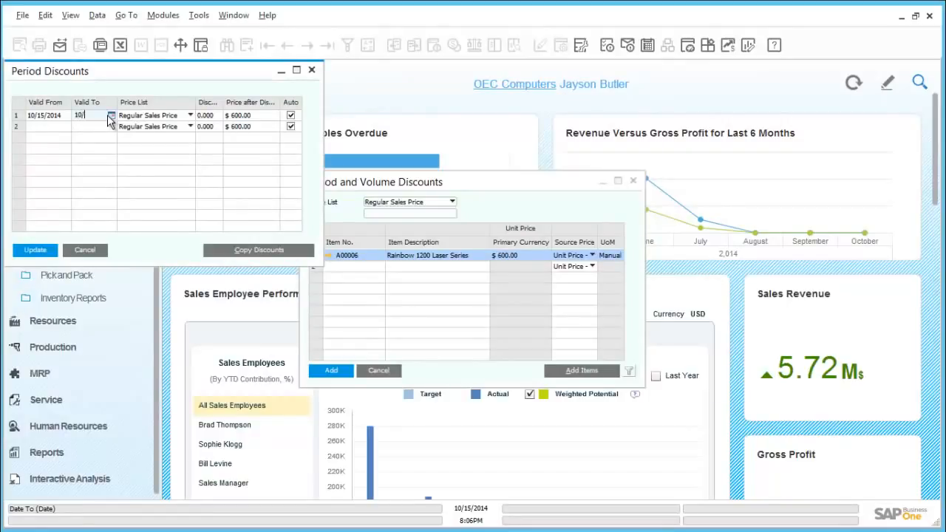
text(/31/2014)
key(Tab)
click(199, 116)
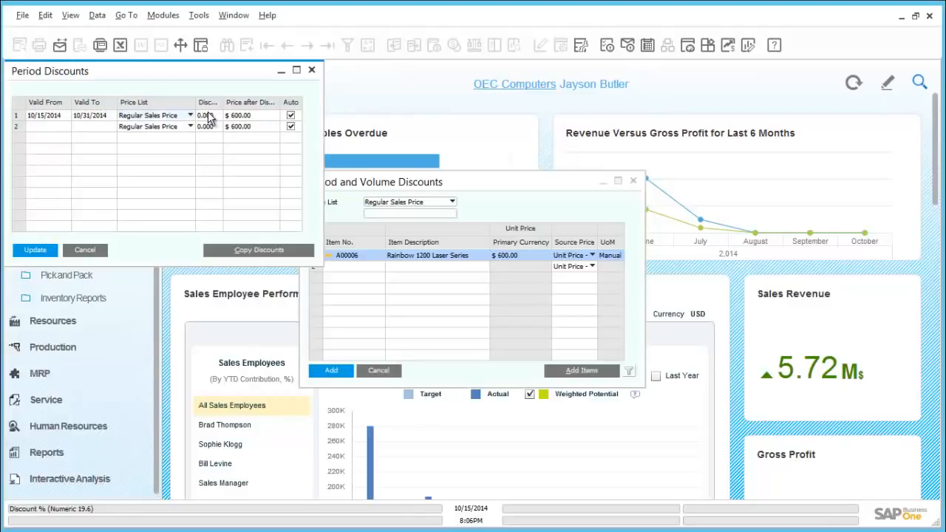
text(20)
key(Tab)
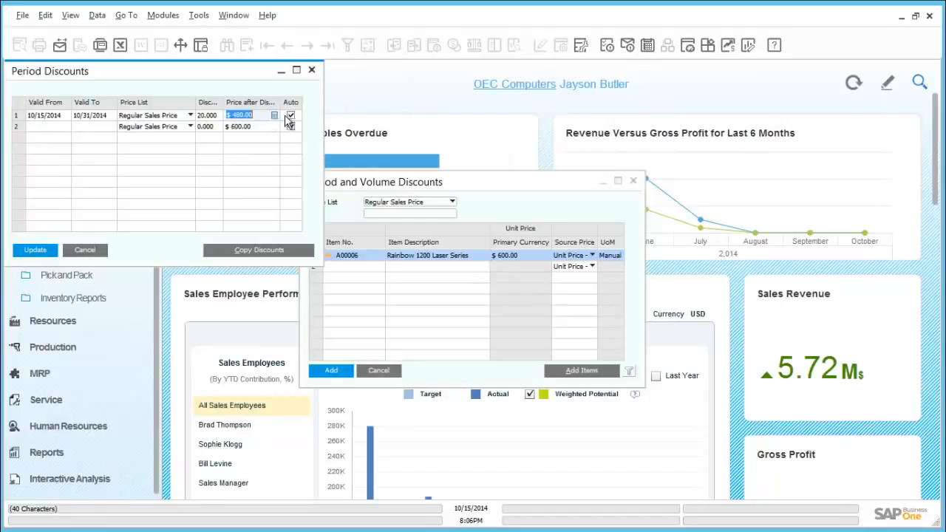
Open the volume discounts for the period ending 10/31/2014 and set the first quantity level to 100.
click(15, 117)
double_click(16, 122)
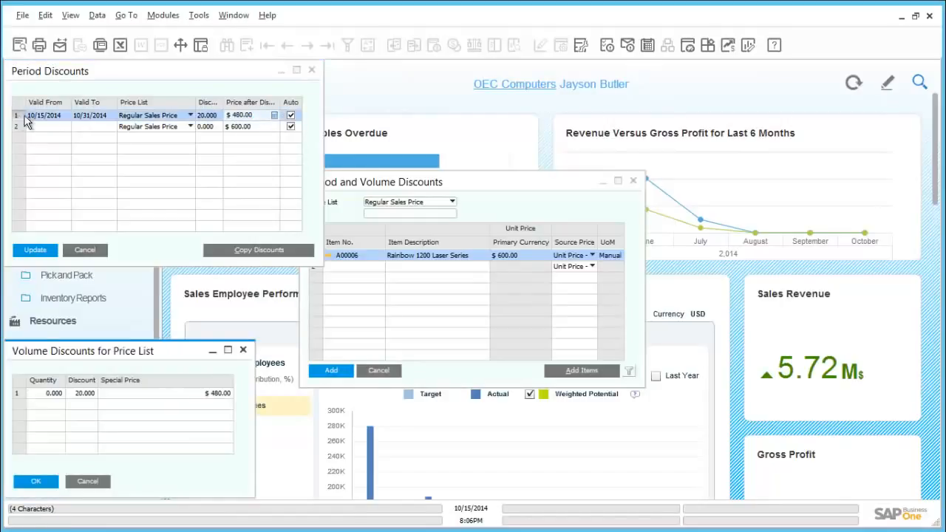
drag(96, 356, 150, 249)
click(111, 292)
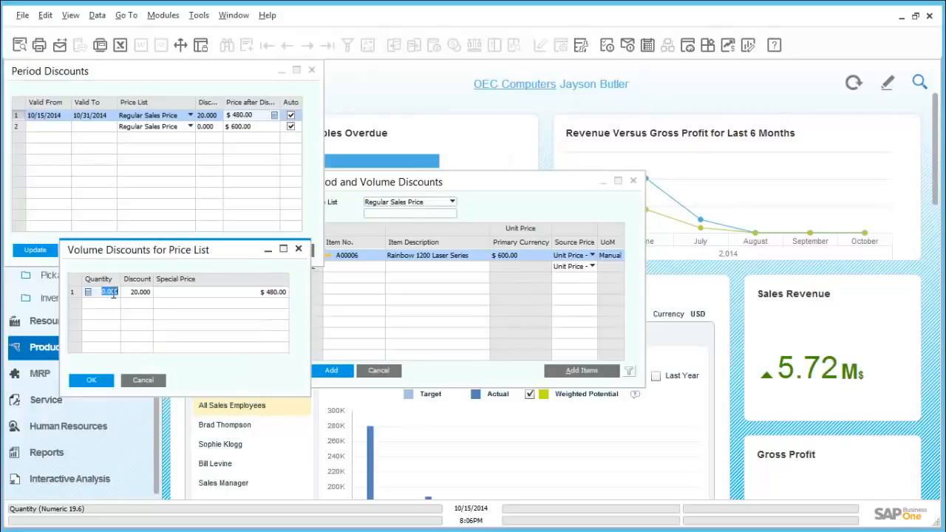
text(100)
key(Tab)
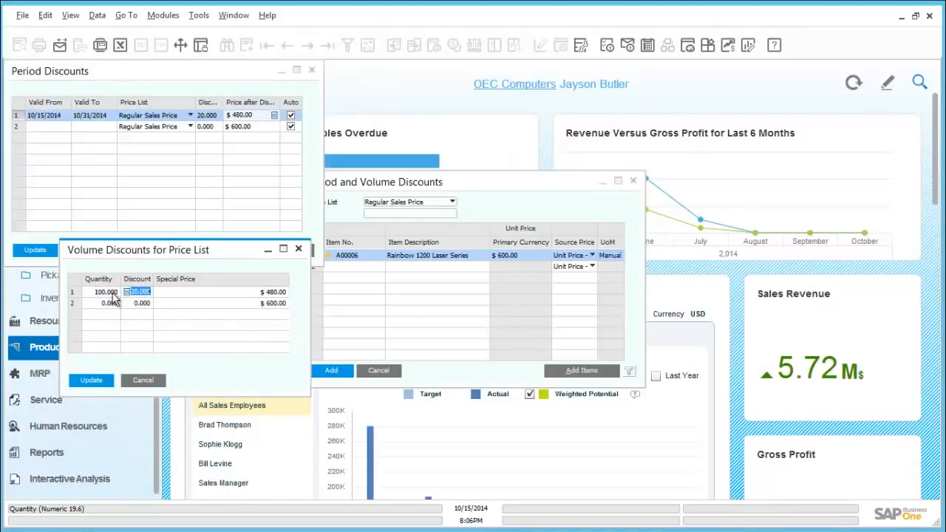
text(10)
key(Tab)
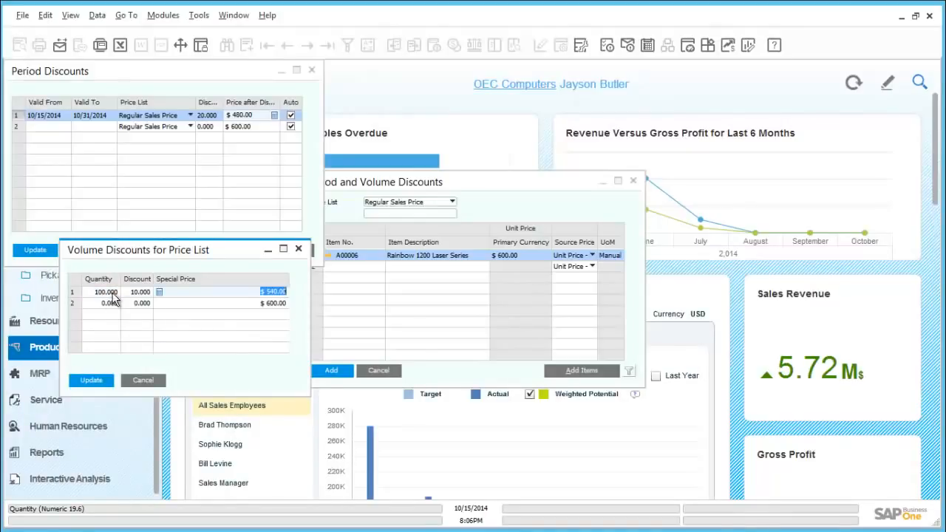
key(shift+Tab)
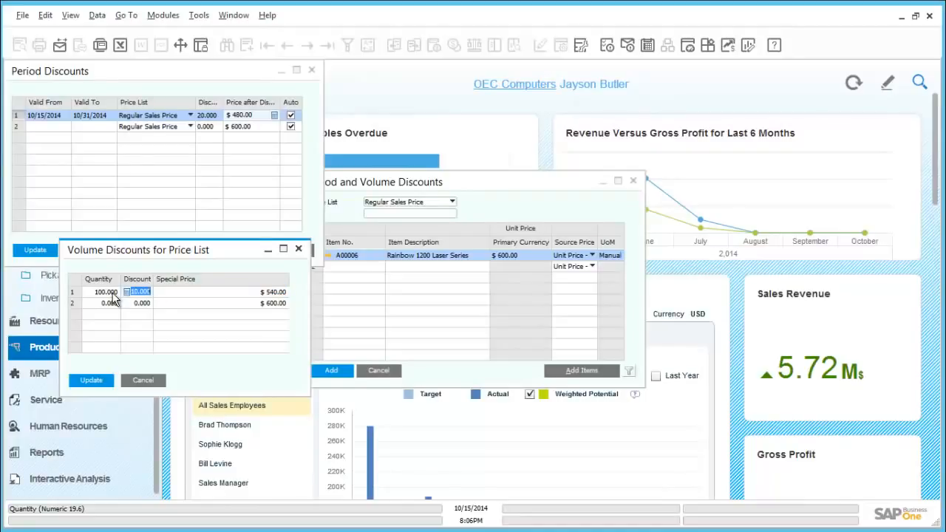
Set the discount for quantity 100 to 50% and add a second volume level of 500 with a 55% discount.
text(50)
key(Tab)
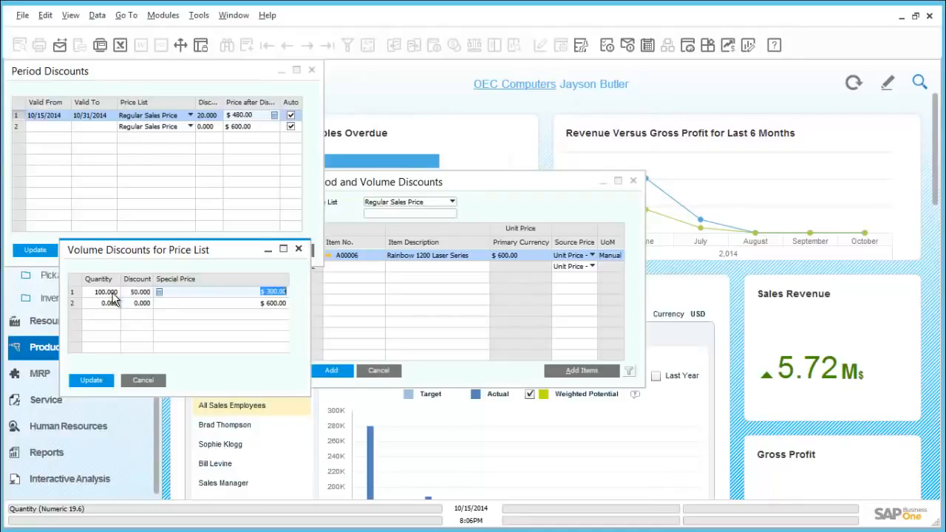
key(Tab)
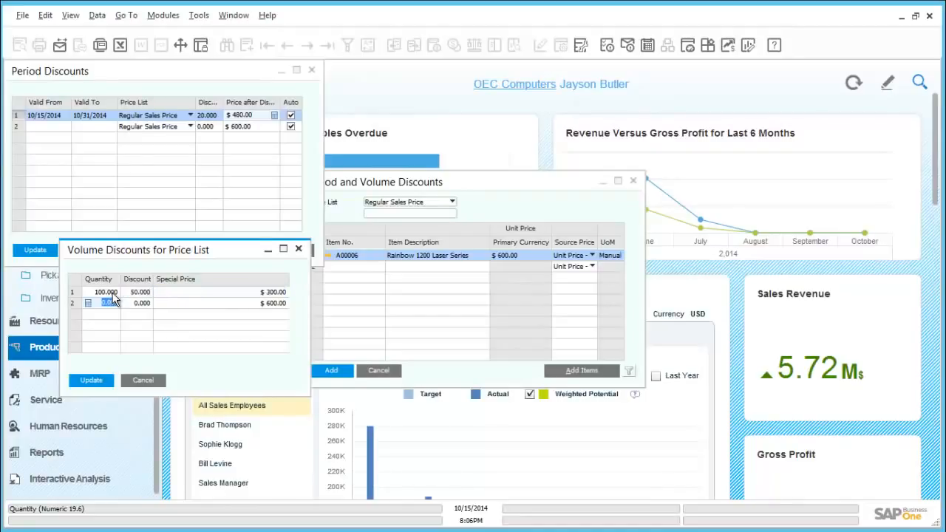
key(BackSpace)
text(500)
key(Tab)
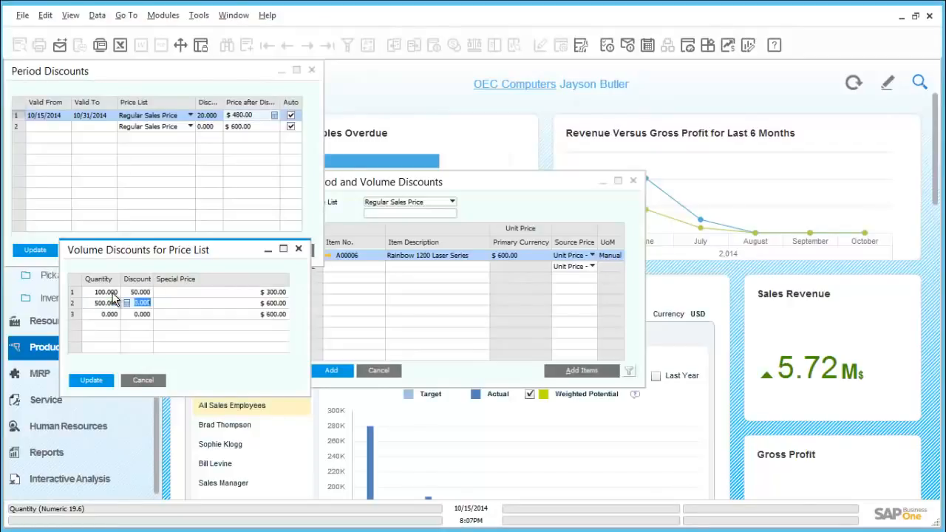
text(55)
key(Tab)
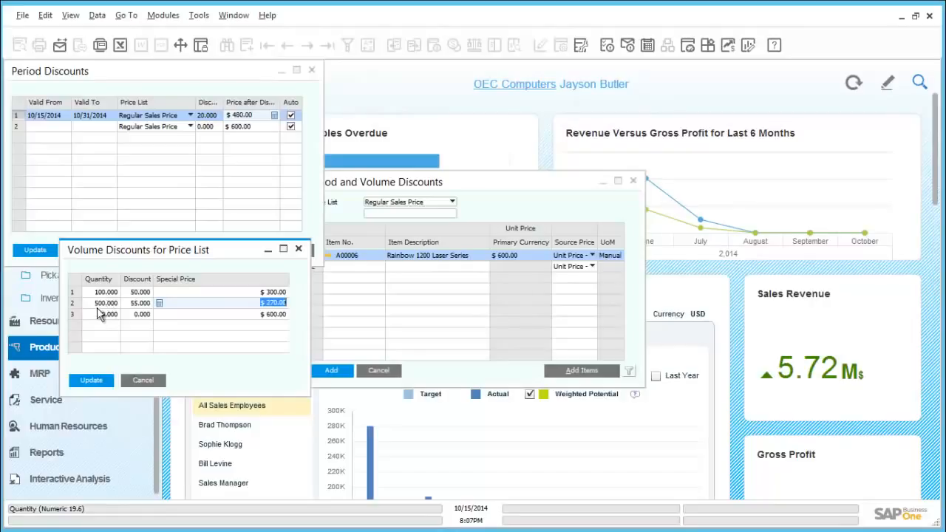
Add a third volume level of 100000 with a 60% discount and save the volume discounts.
click(98, 314)
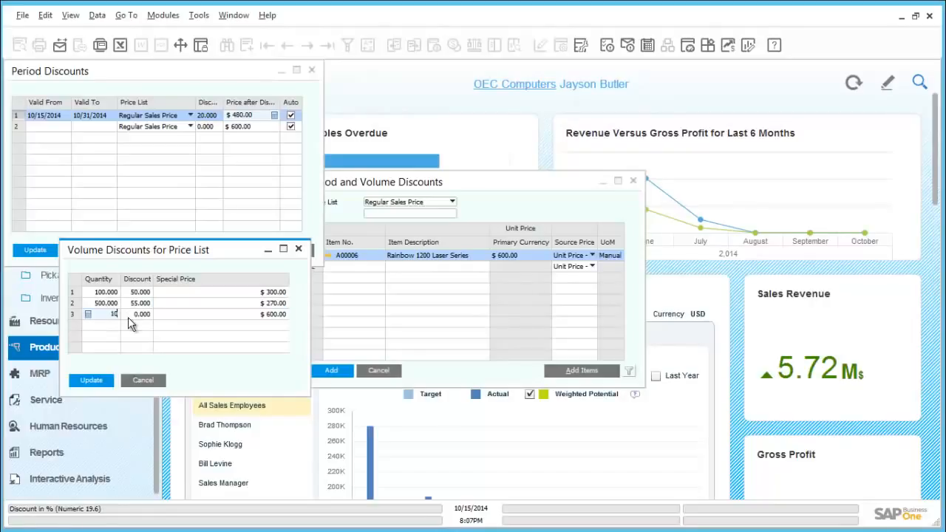
text(100000)
key(Tab)
text(60)
key(Tab)
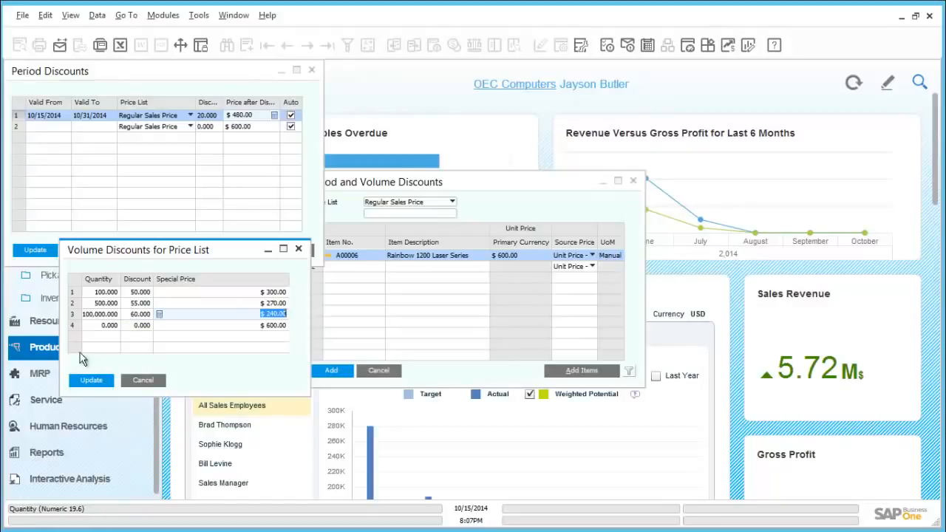
click(83, 384)
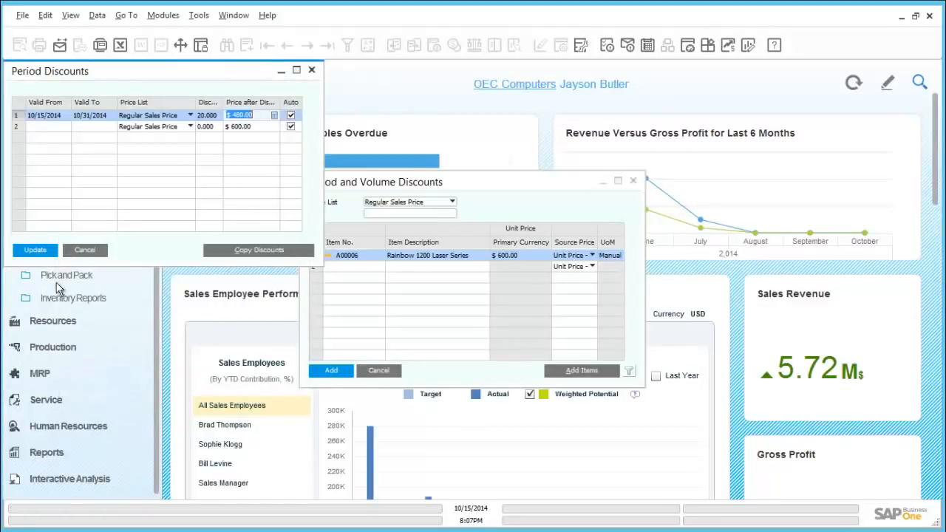
Save the period discounts, add the discount record for item A00006 and close the Period and Volume Discounts window.
click(43, 252)
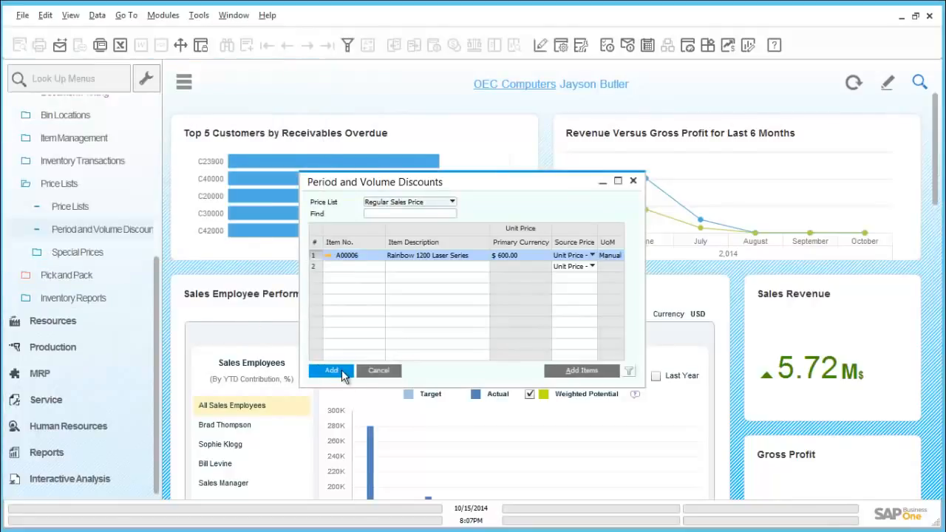
click(342, 374)
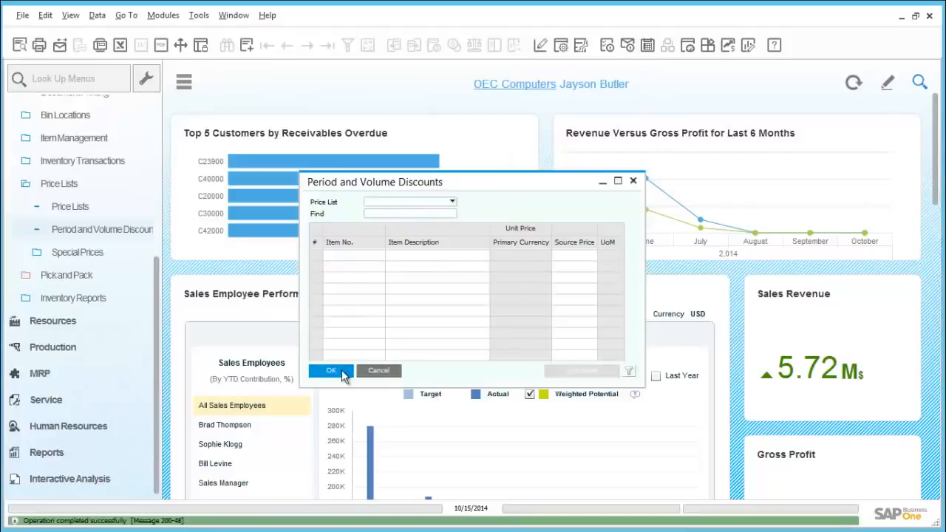
click(342, 373)
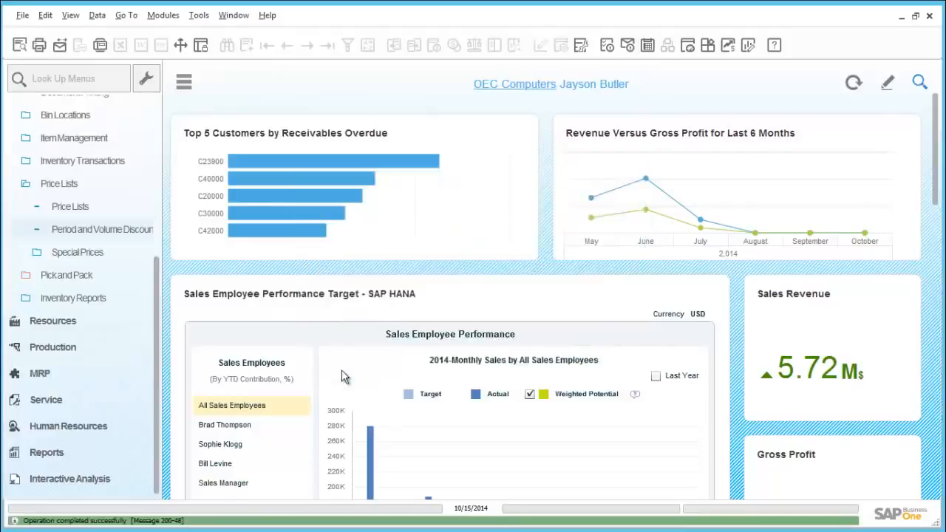